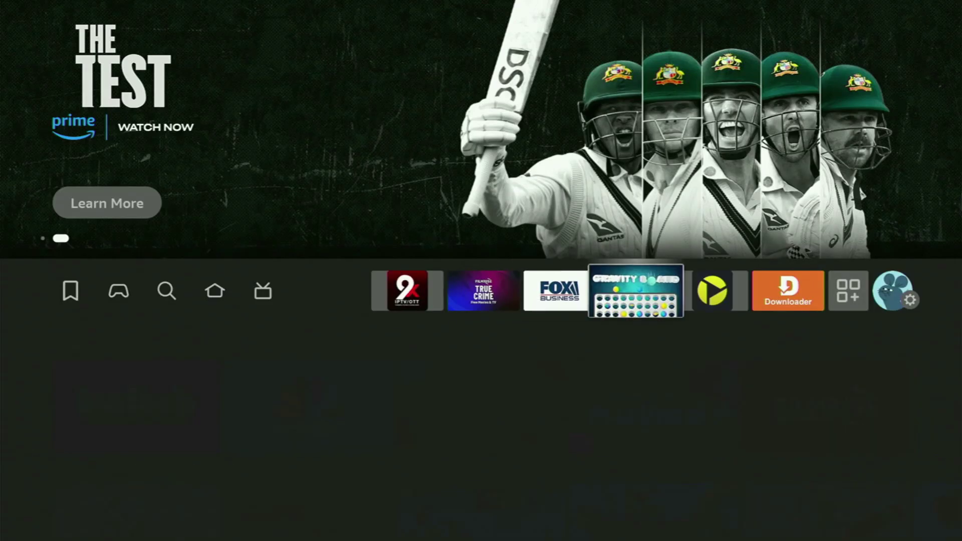
key(Right)
key(Right)
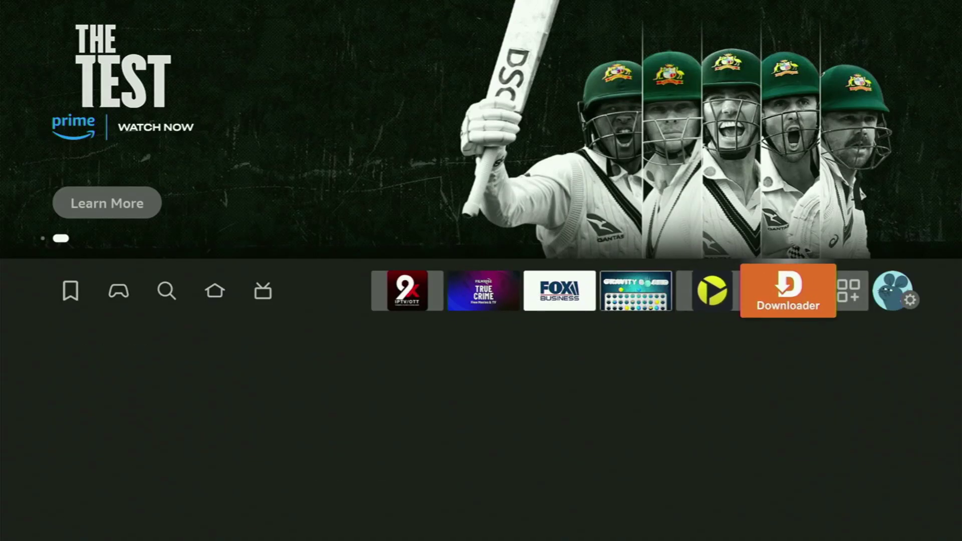
key(Left)
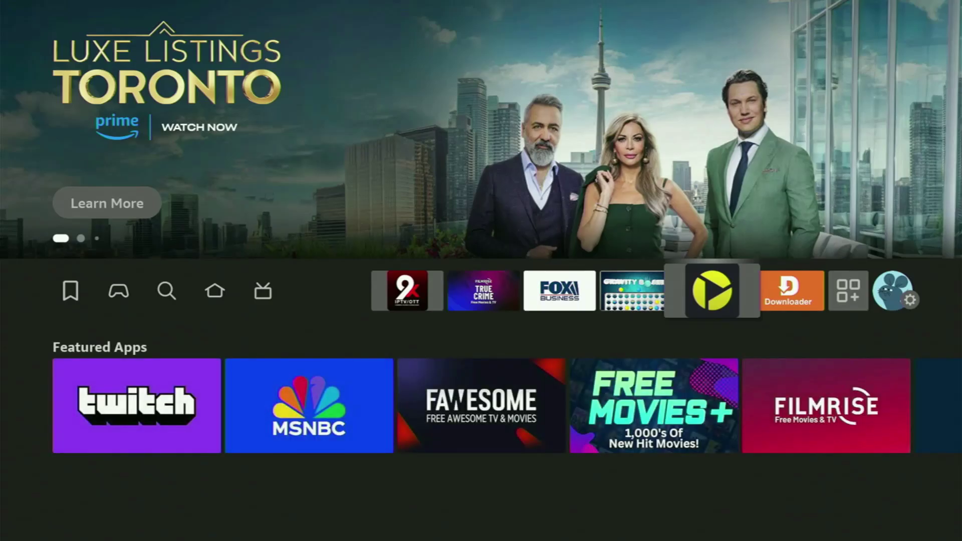
key(Right)
key(Left)
key(Left)
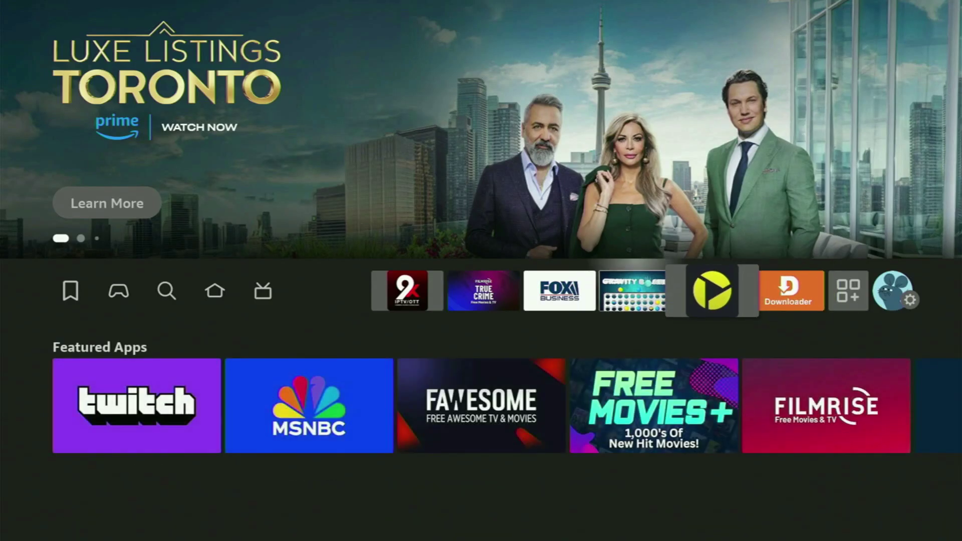
key(Left)
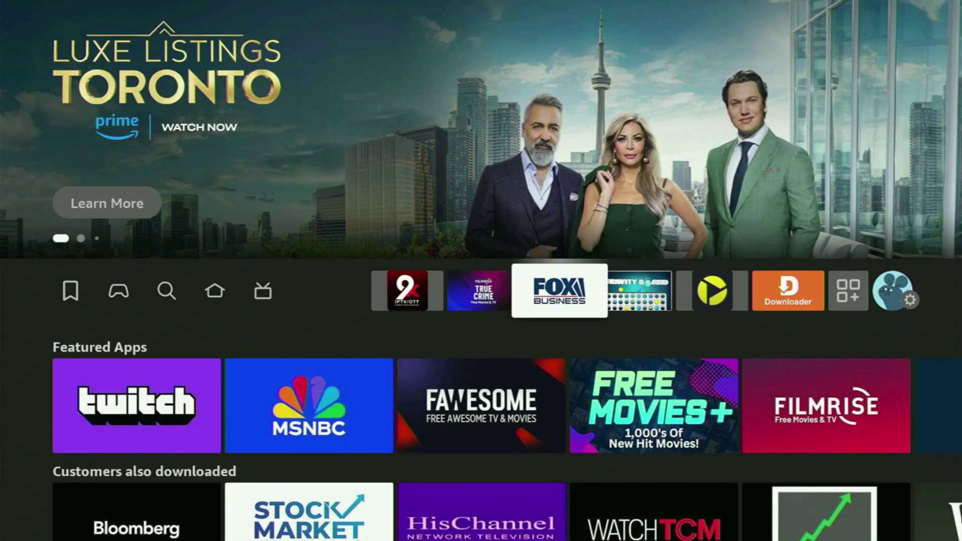
key(Right)
key(Right)
key(Right)
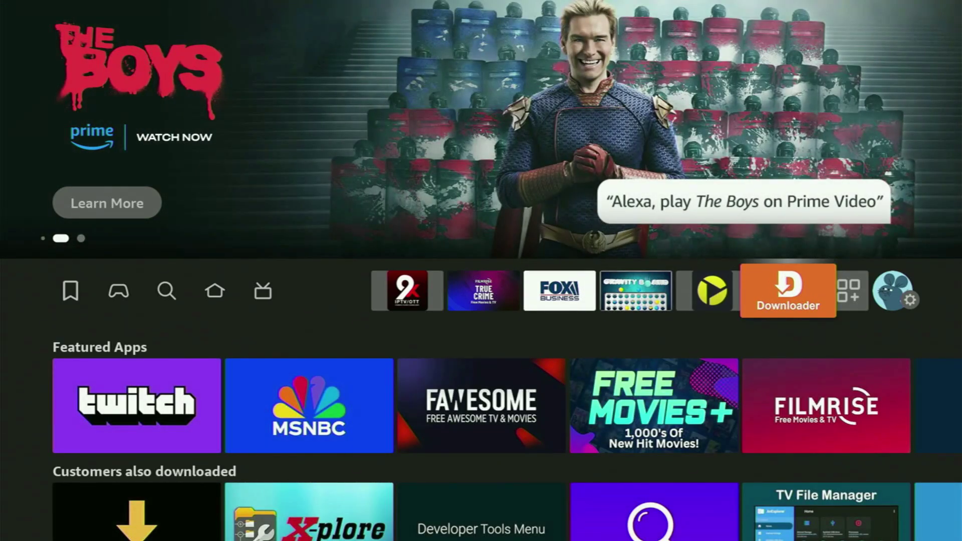
Open the Find section from the home screen and start a new text search.
key(Left)
key(Left)
key(Left)
key(Left)
key(Left)
key(Left)
key(Left)
key(Left)
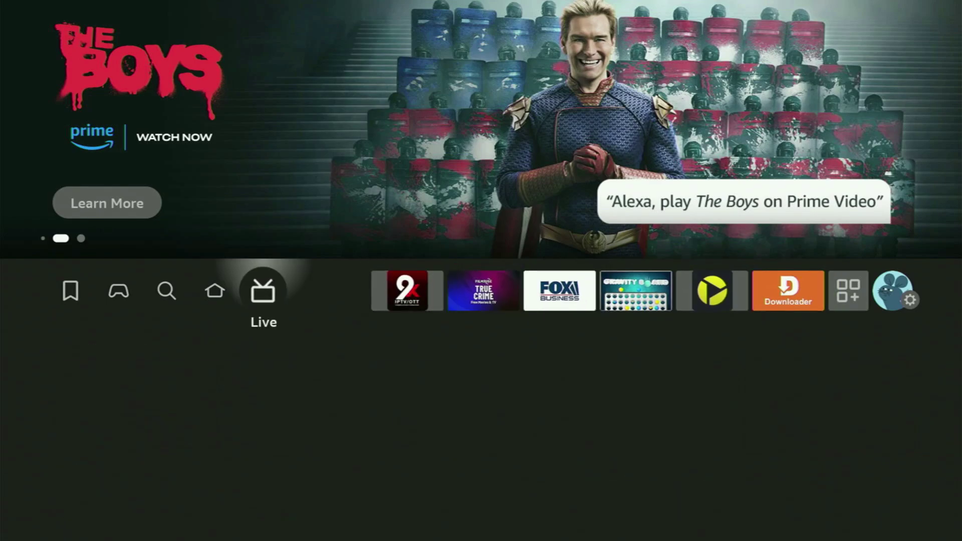
key(Down)
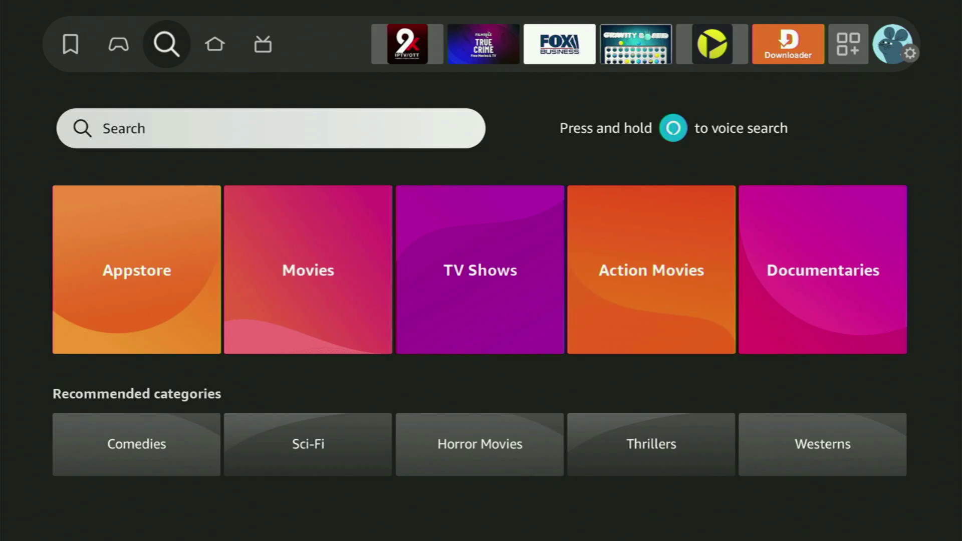
key(Return)
Enter "Down" as the search text.
key(Right)
key(Right)
key(Right)
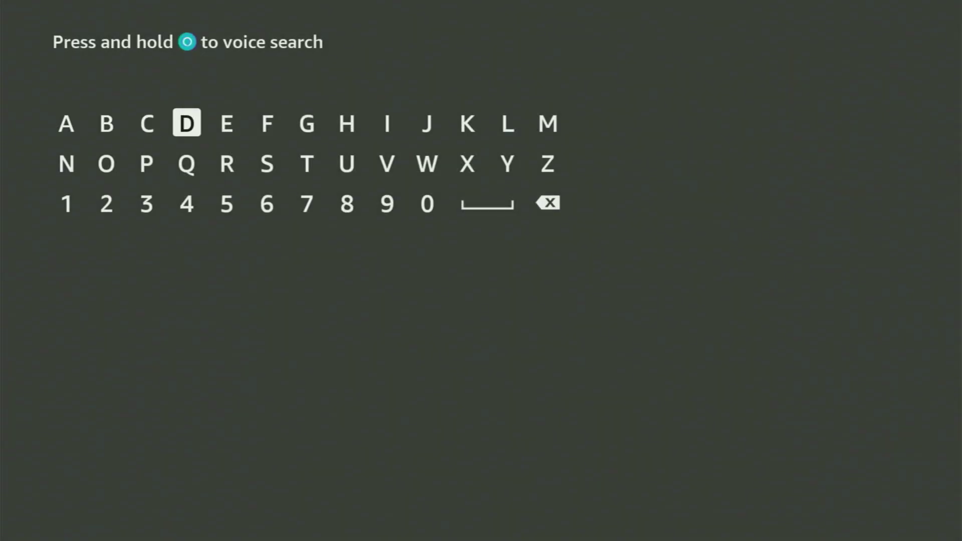
key(Return)
key(Down)
key(Left)
key(Left)
key(Return)
key(Right)
key(Right)
key(Right)
key(Right)
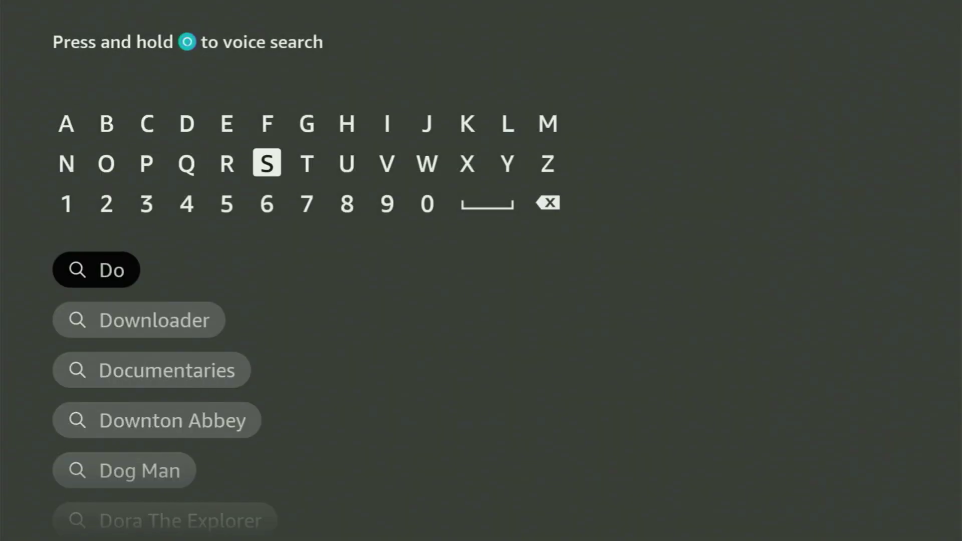
key(Right)
key(Right)
key(Right)
key(Right)
key(Right)
key(Left)
key(Return)
key(Left)
key(Left)
key(Left)
key(Left)
key(Left)
key(Left)
key(Left)
key(Left)
key(Left)
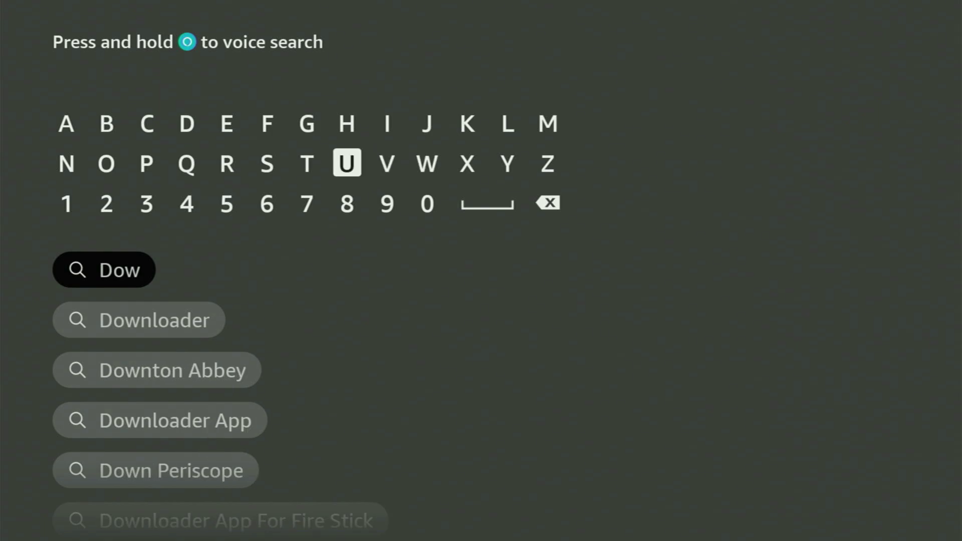
key(Return)
Run the search with the suggested term "Downloader".
key(Down)
key(Down)
key(Down)
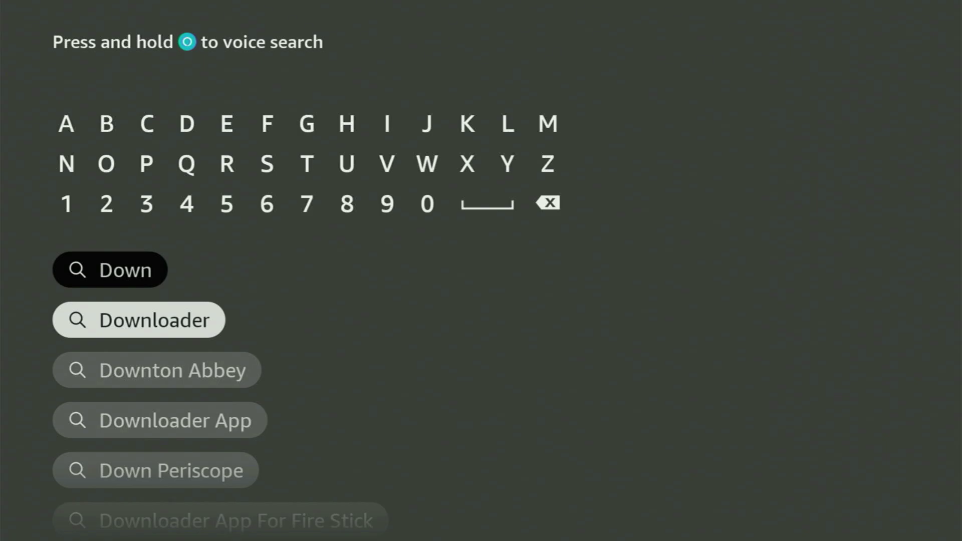
key(Return)
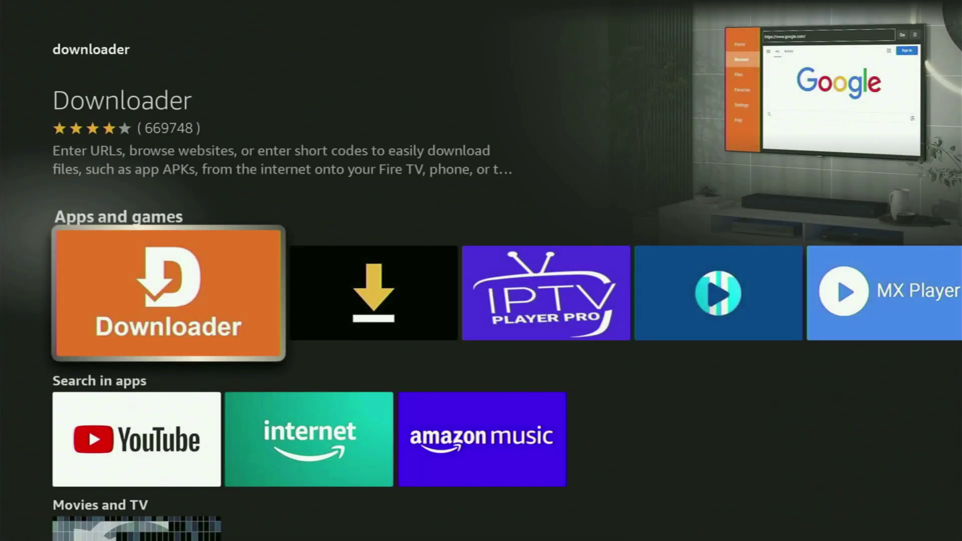
Look through the apps and other result rows listed for the Downloader search.
key(Right)
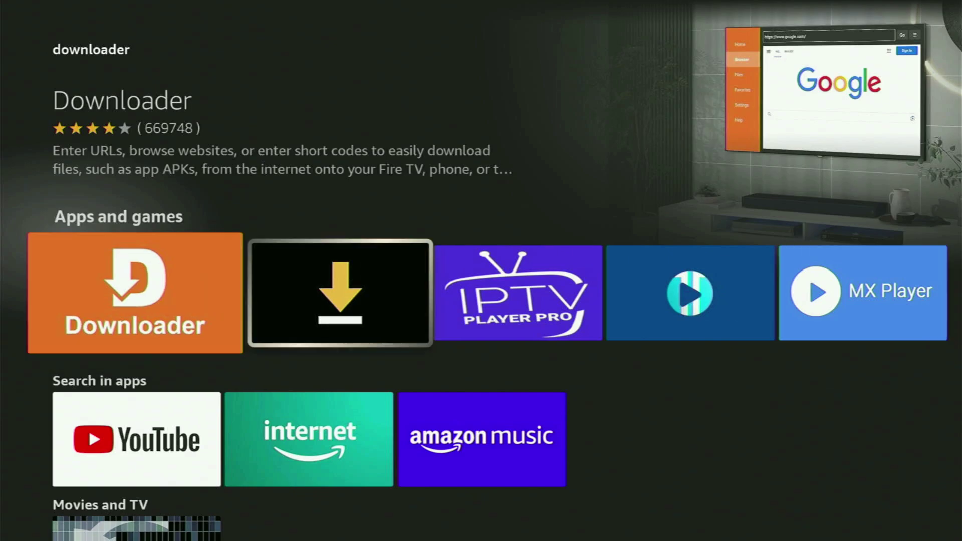
key(Right)
key(Right)
key(Right)
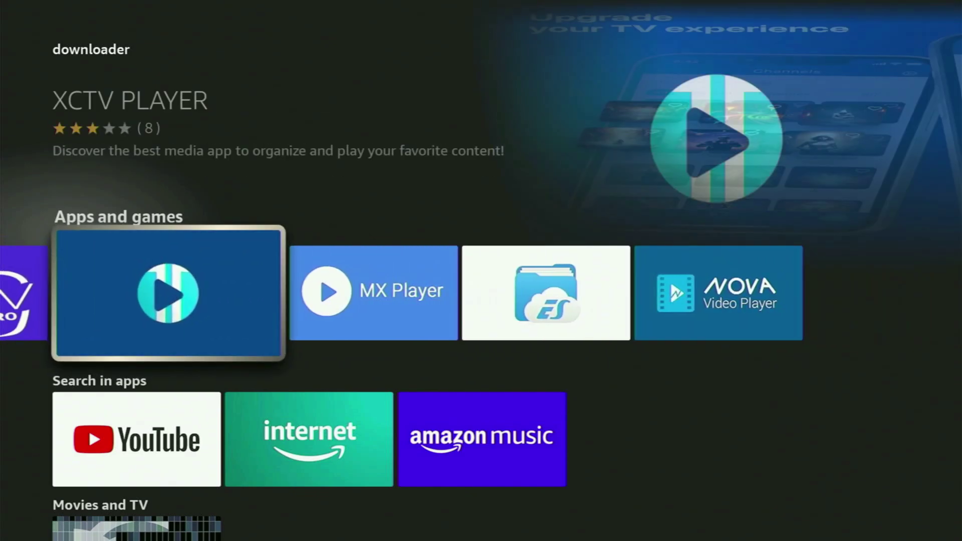
key(Right)
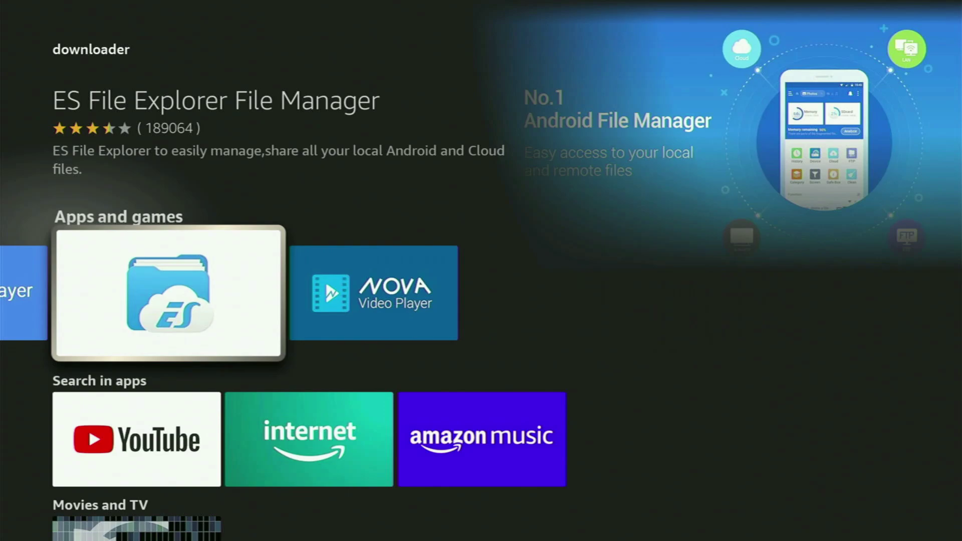
key(Down)
key(Down)
key(Down)
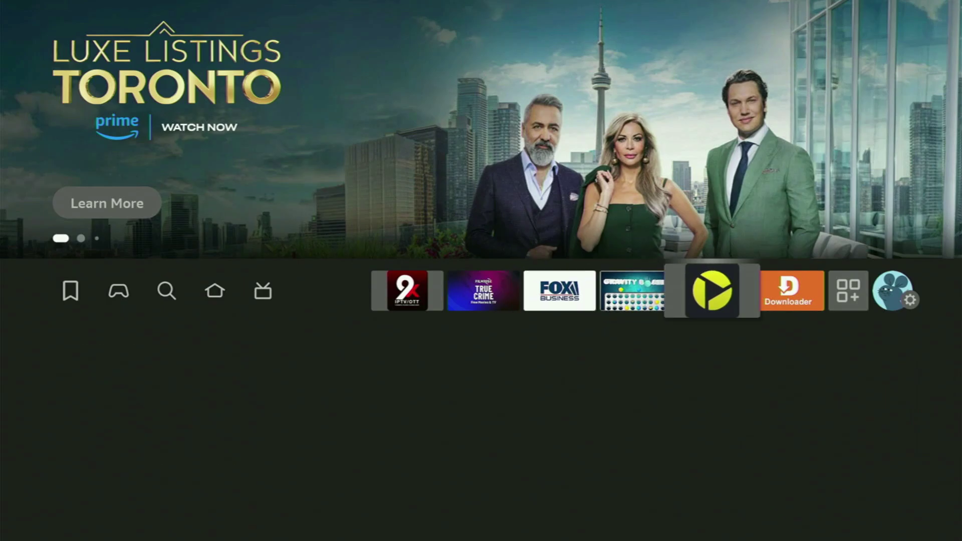
Go to the device settings from the home screen and open My Fire TV.
key(Right)
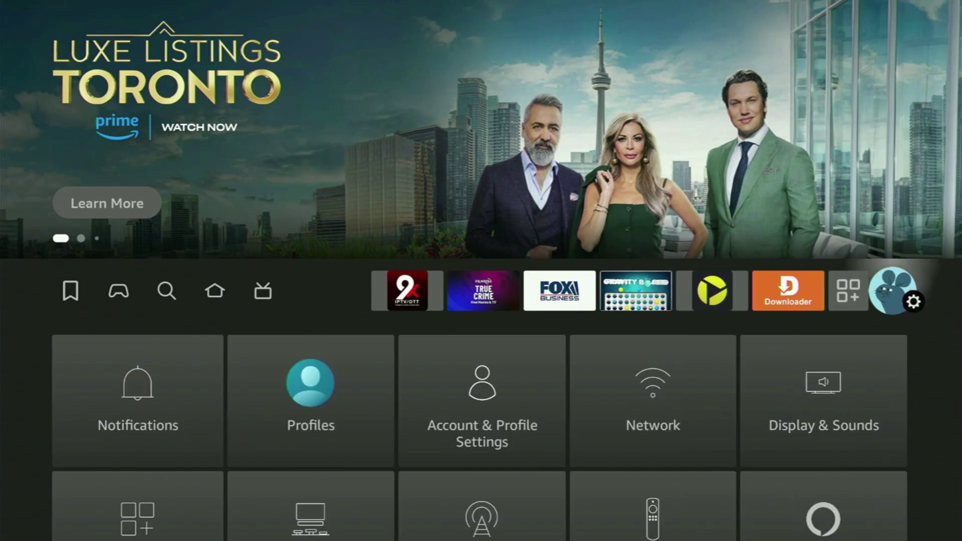
key(Down)
key(Down)
key(Down)
key(Right)
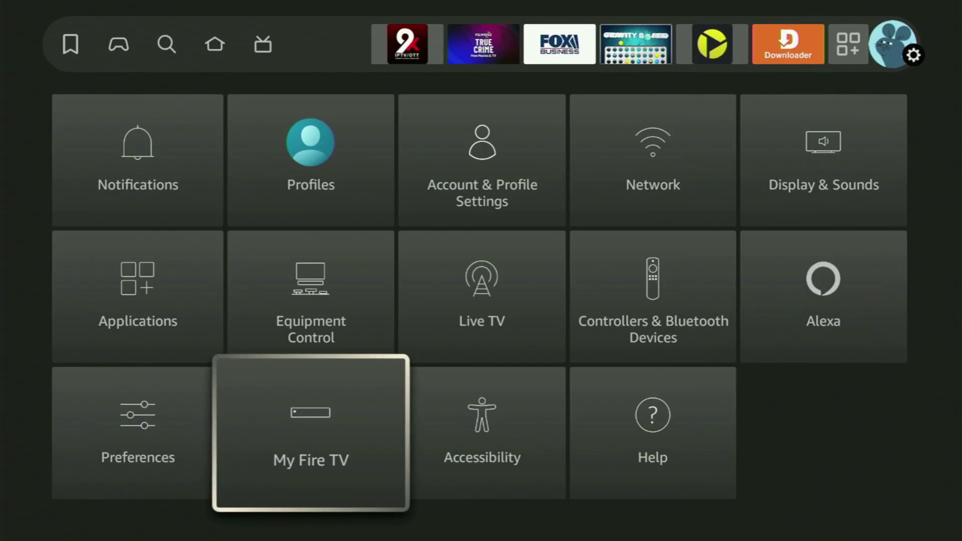
key(Return)
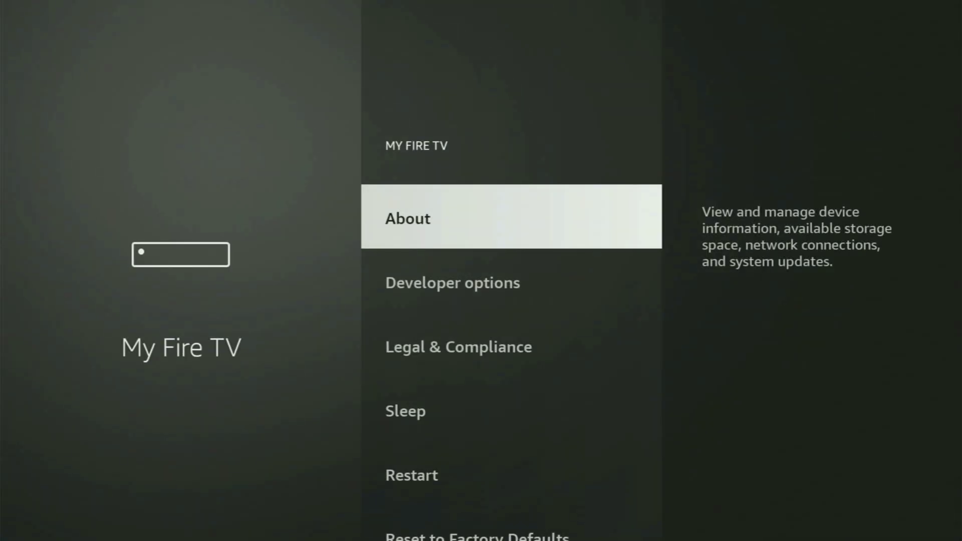
Review the My Fire TV entries About, Developer options, Legal & Compliance and Sleep.
key(Down)
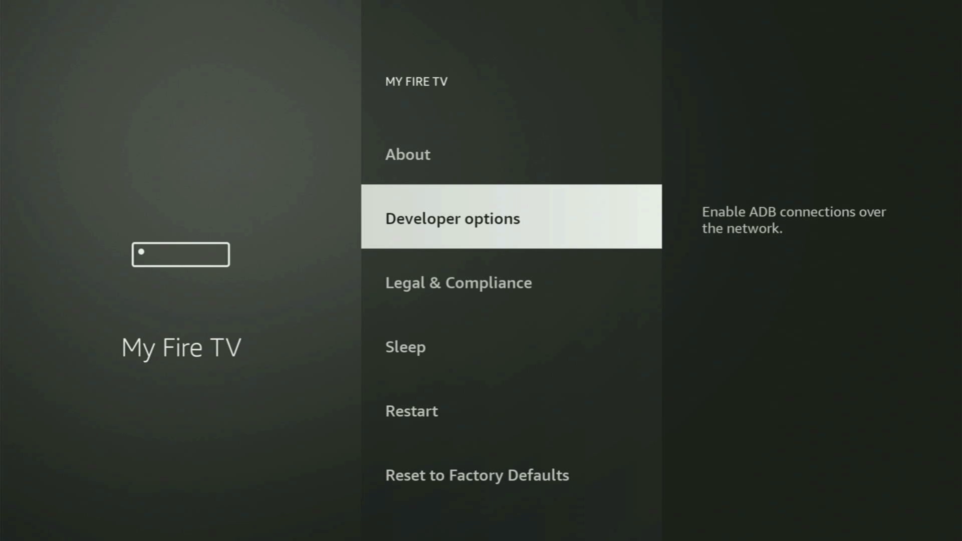
key(Down)
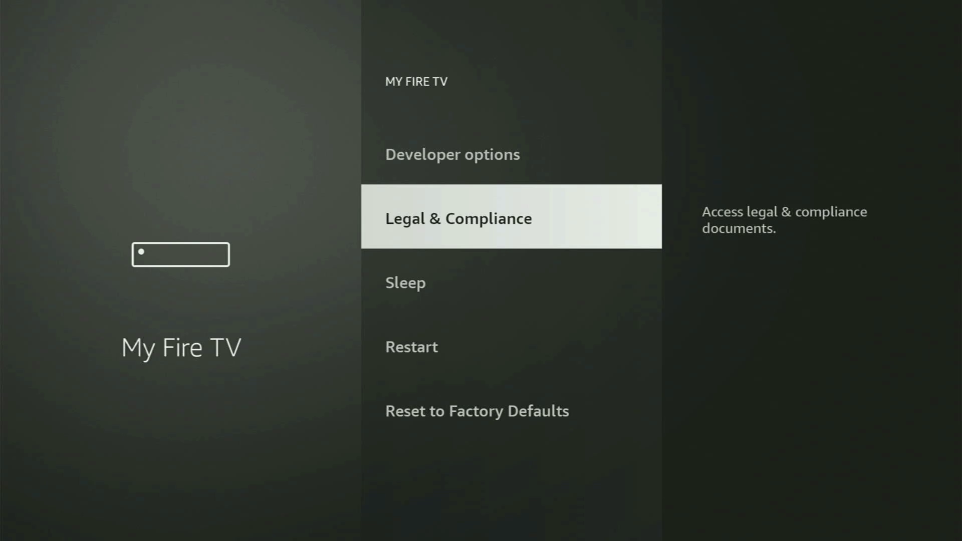
key(Down)
key(Up)
key(Up)
key(Up)
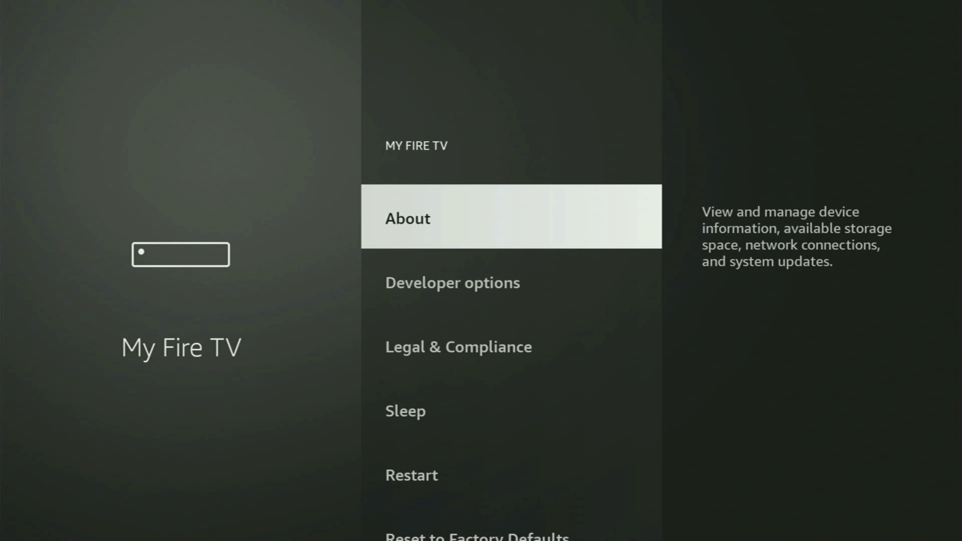
key(Down)
key(Up)
Open About, select the Fire TV Stick 4K Max entry repeatedly to unlock developer options, and return to My Fire TV.
key(Return)
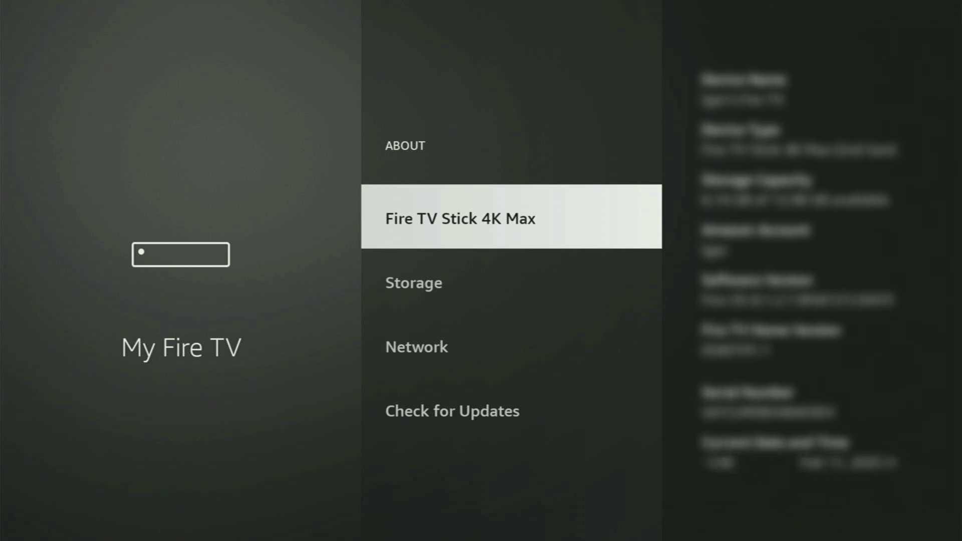
key(Return)
key(Return)
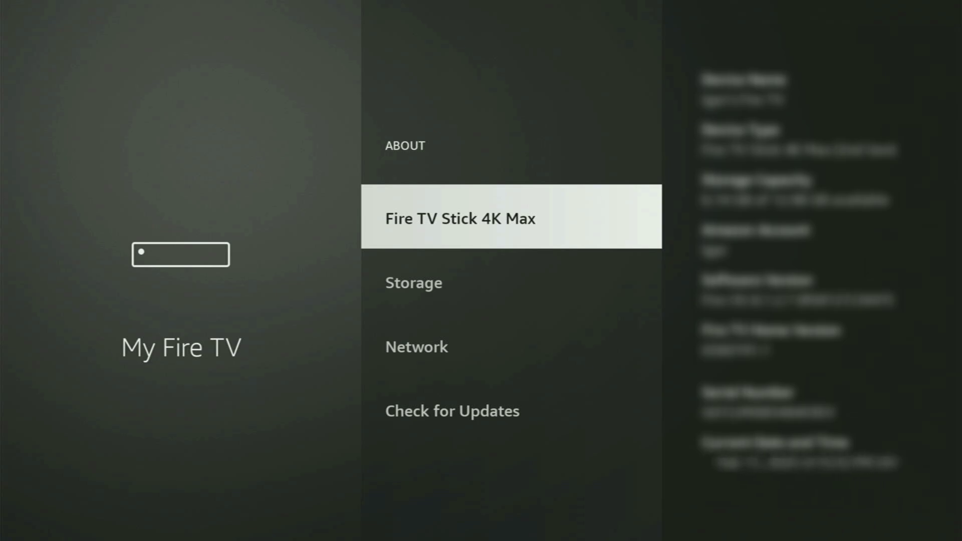
key(Escape)
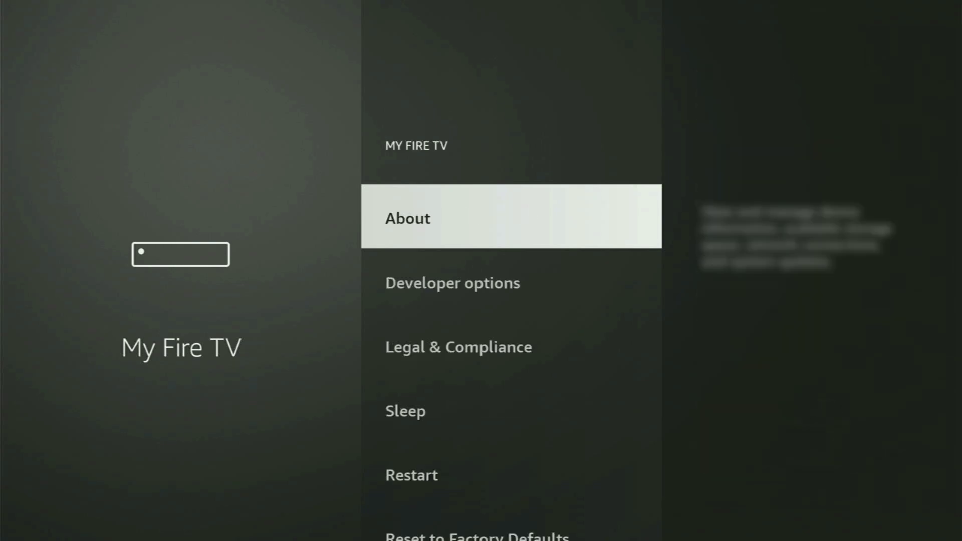
Open Developer options and toggle ADB debugging off and back to ON.
key(Down)
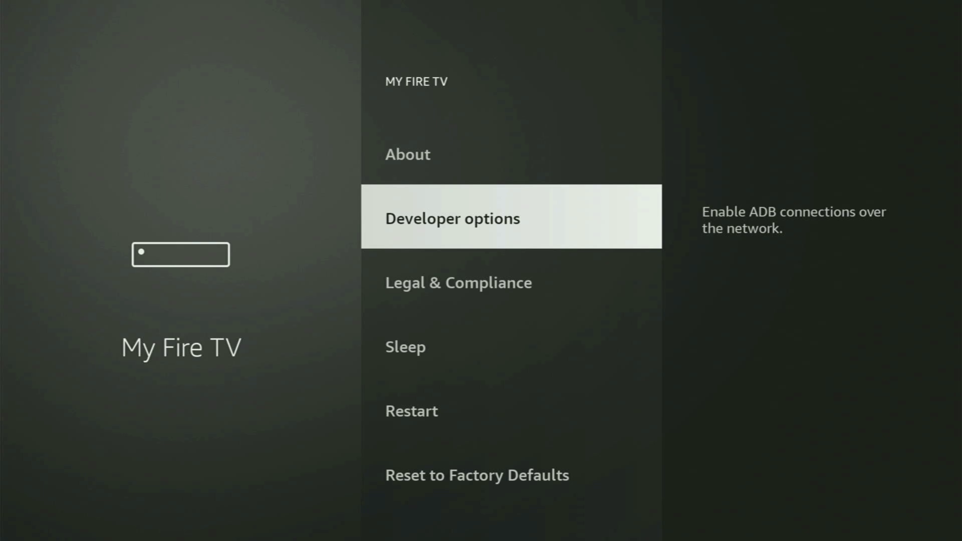
key(Return)
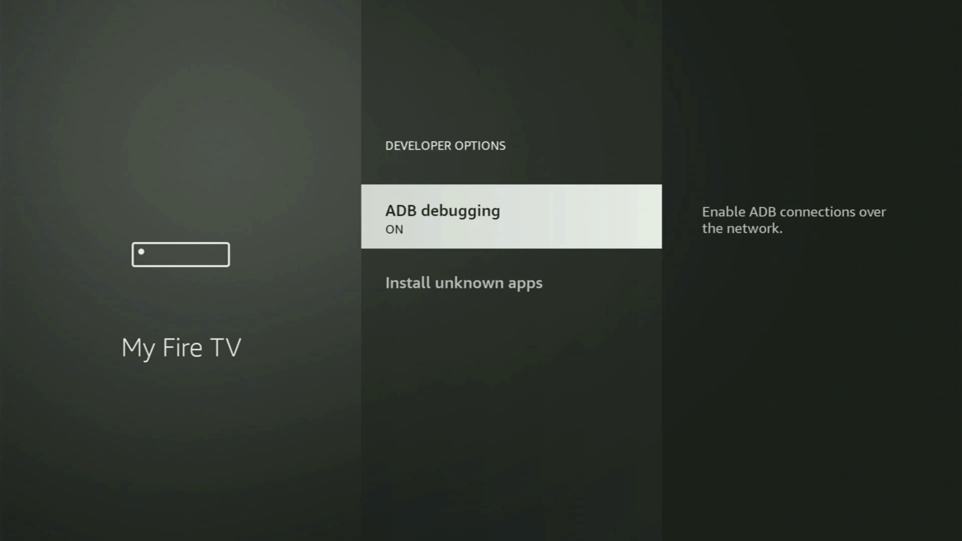
key(Return)
key(Return)
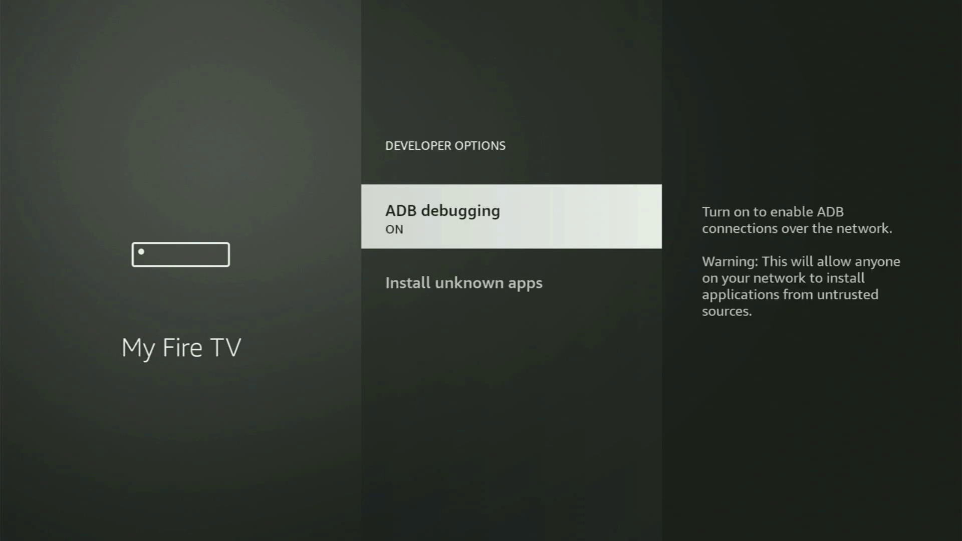
Open Install unknown apps and toggle Downloader's permission off and back to ON.
key(Down)
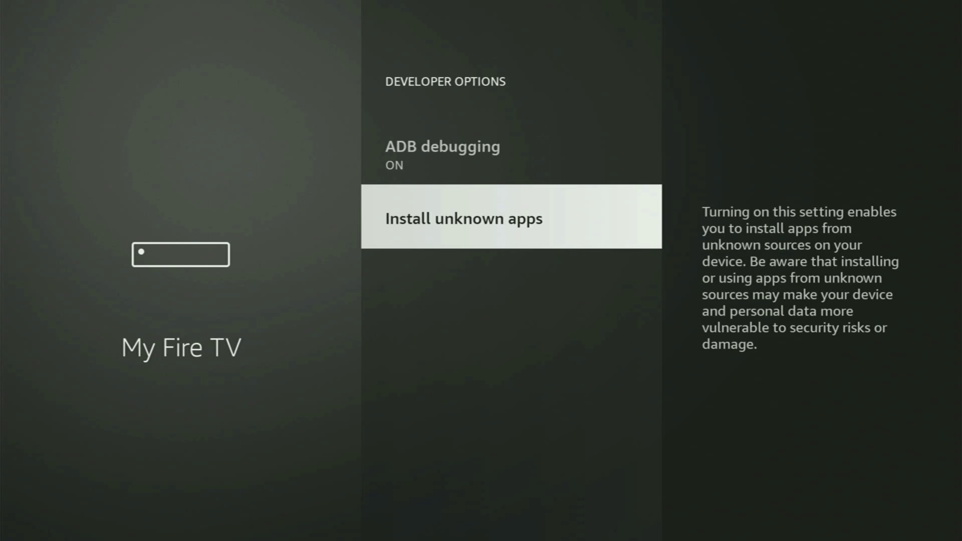
key(Return)
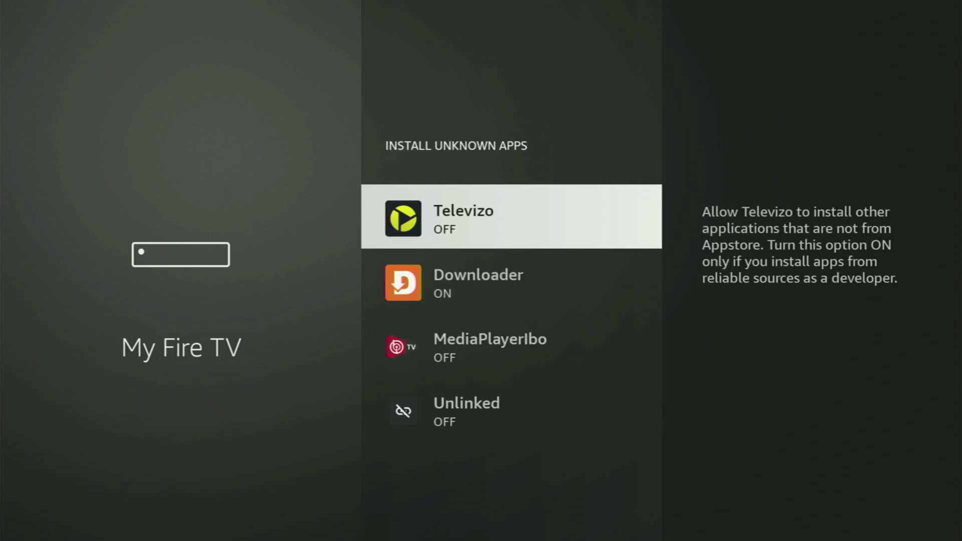
key(Down)
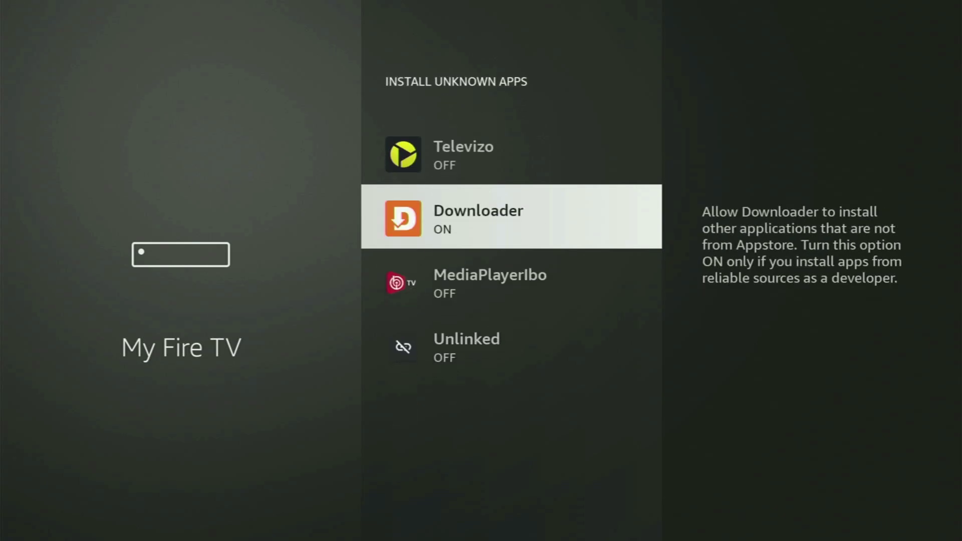
key(Return)
key(Return)
key(Down)
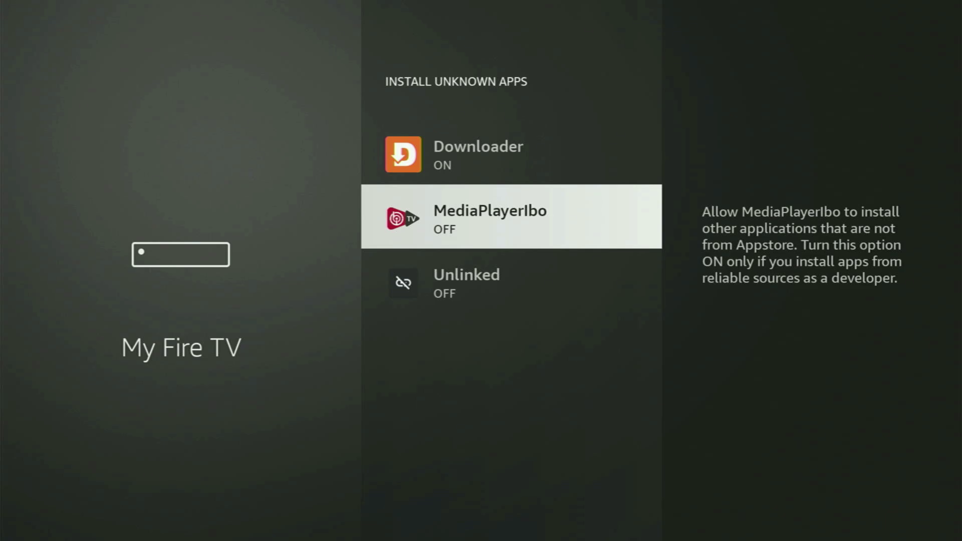
key(Down)
key(Up)
key(Up)
key(Up)
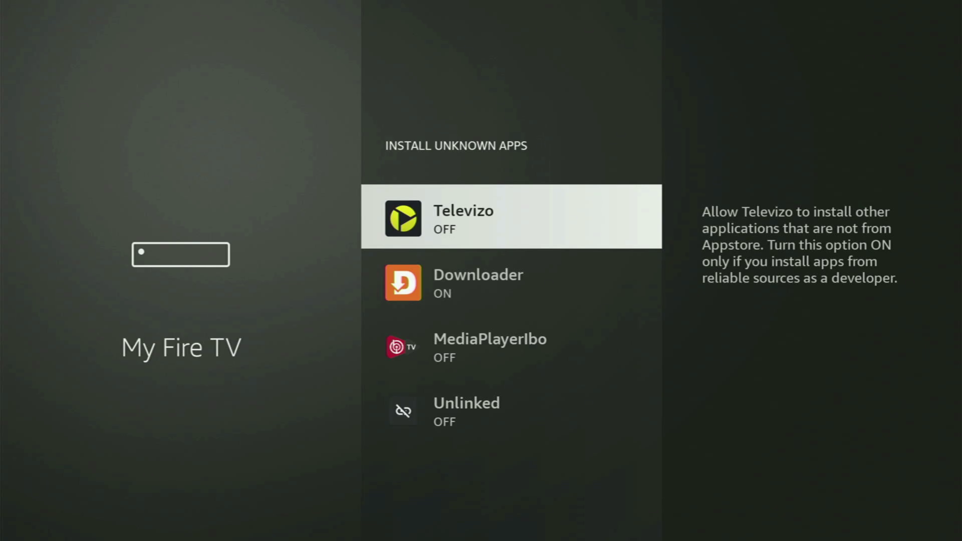
key(Down)
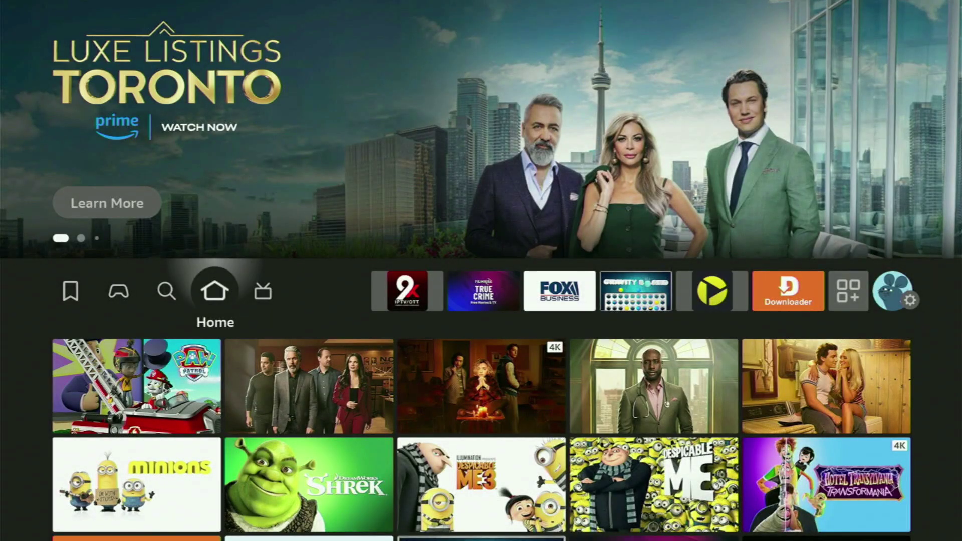
Open the full Your Apps & Channels list from the Fire TV home screen.
key(Right)
key(Right)
key(Right)
key(Right)
key(Right)
key(Right)
key(Right)
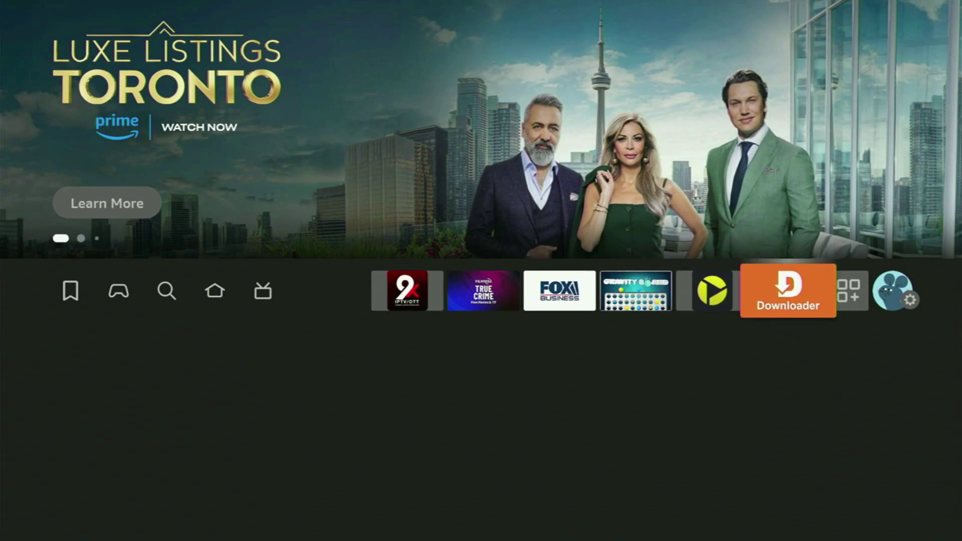
key(Right)
key(Return)
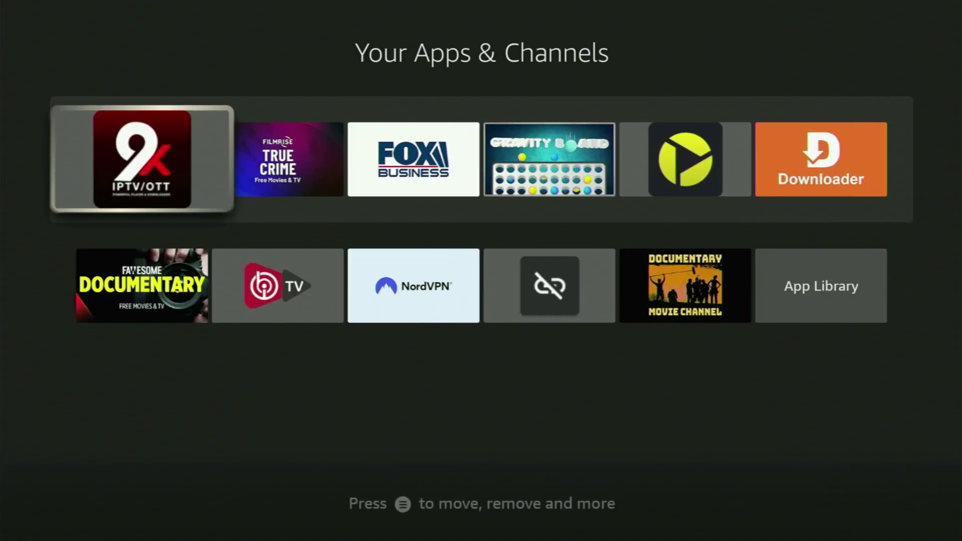
Locate Downloader in Your Apps & Channels and launch NordVPN from the same list.
key(Right)
key(Right)
key(Right)
key(Right)
key(Right)
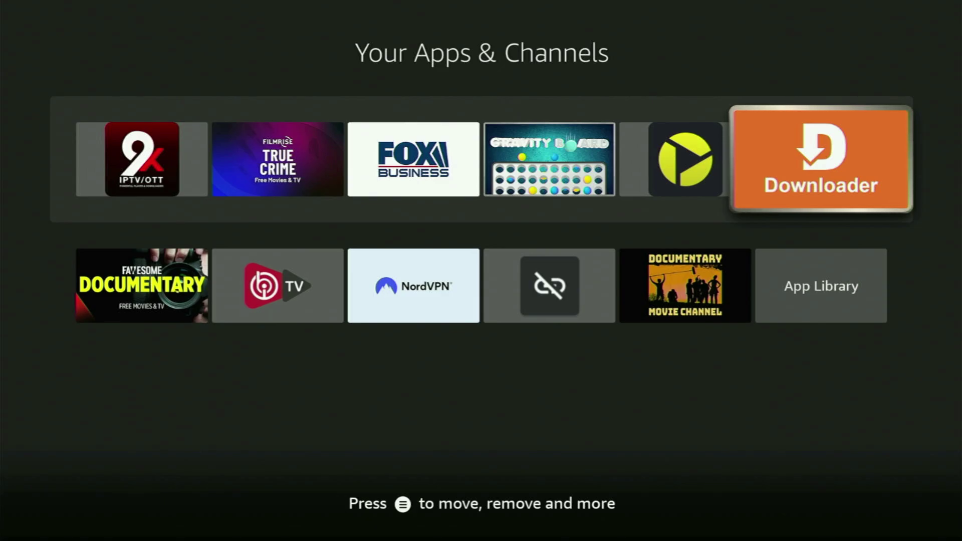
key(Left)
key(Left)
key(Left)
key(Down)
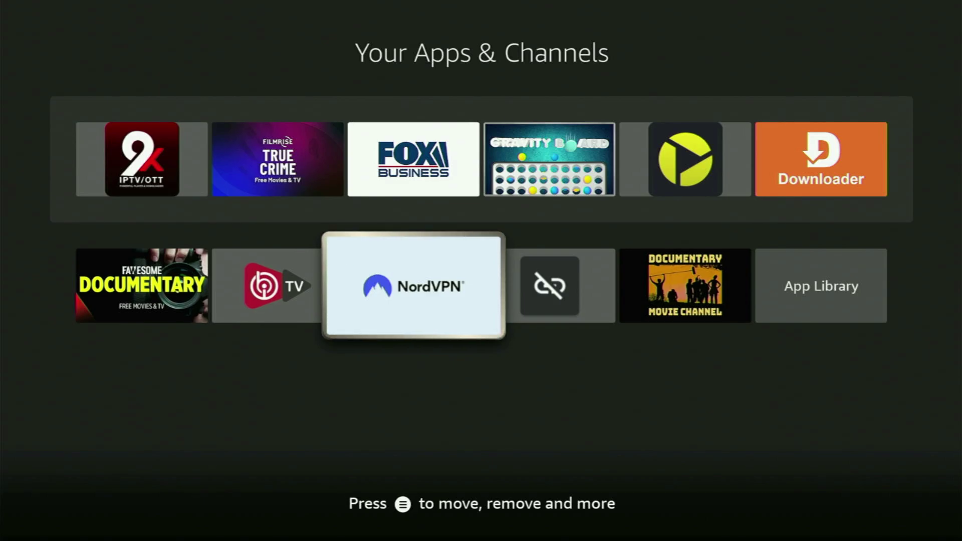
key(Return)
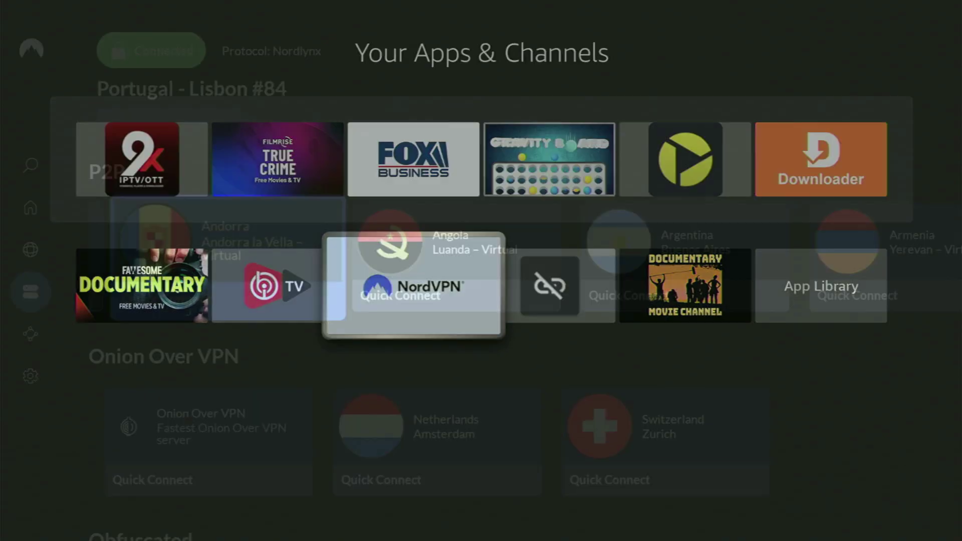
Browse the Double VPN and Onion Over VPN specialty servers and return to the P2P row.
key(Down)
key(Down)
key(Down)
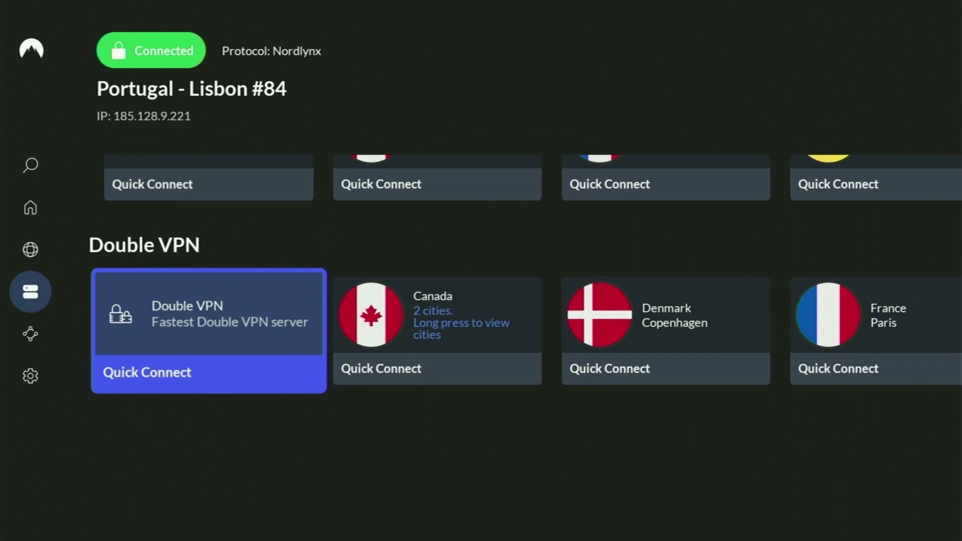
key(Right)
key(Right)
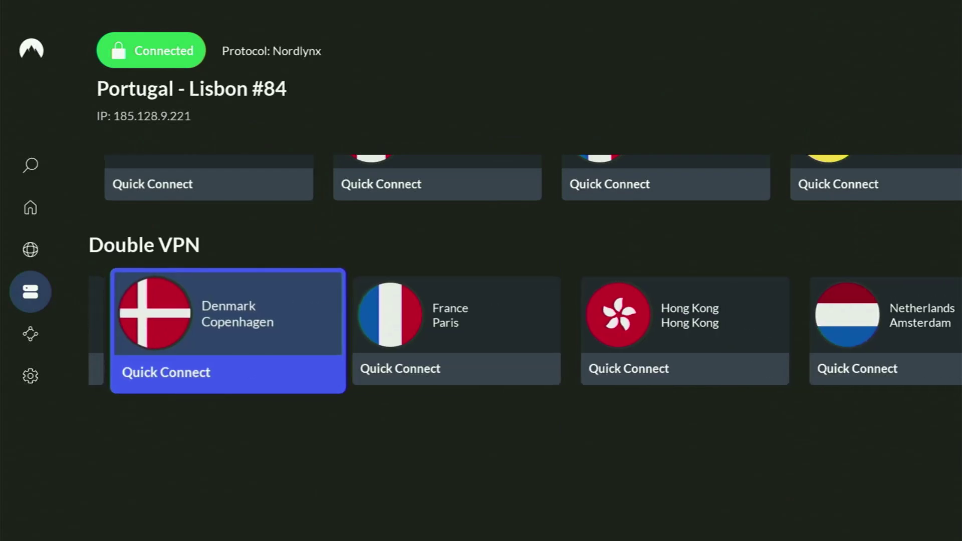
key(Right)
key(Up)
key(Up)
key(Right)
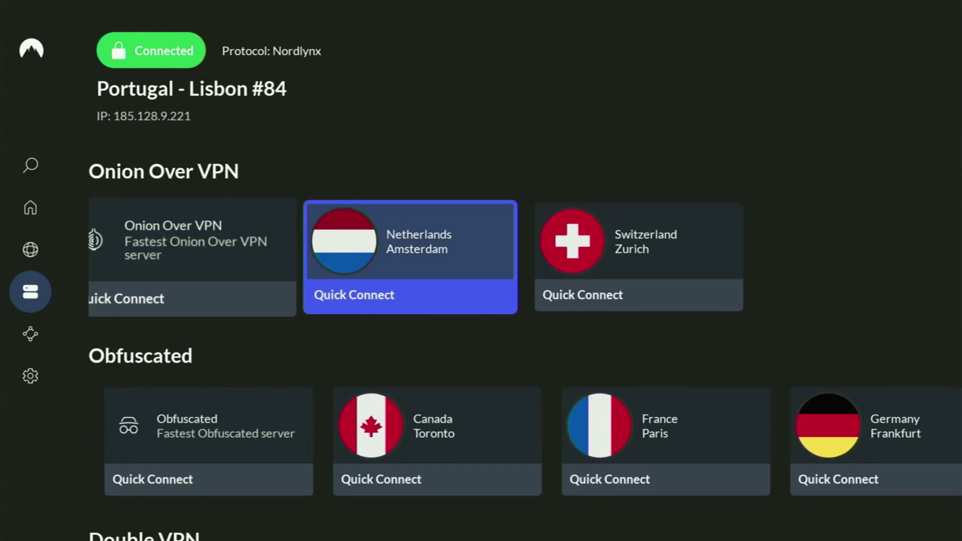
key(Right)
key(Up)
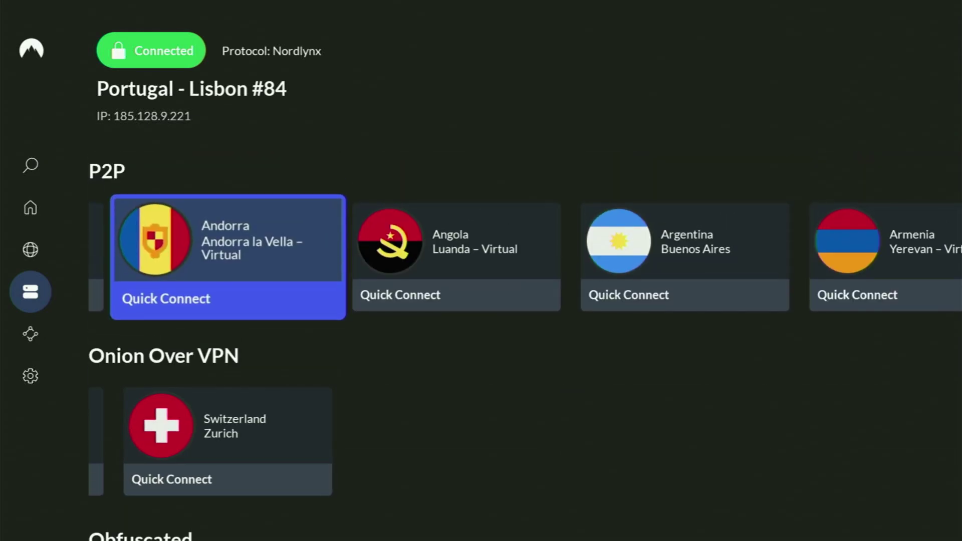
Quick-connect the VPN to the P2P server in Brussels, Belgium.
key(Right)
key(Right)
key(Right)
key(Right)
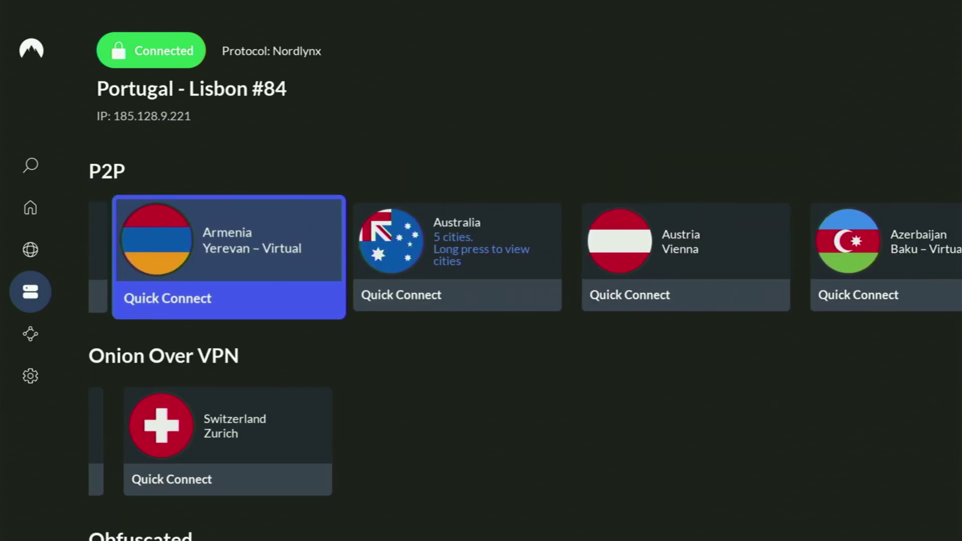
key(Right)
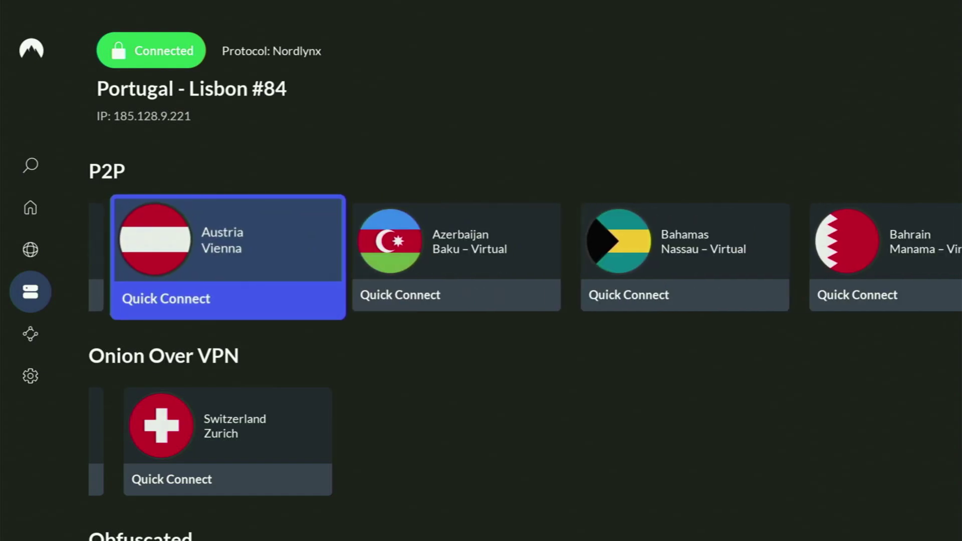
key(Right)
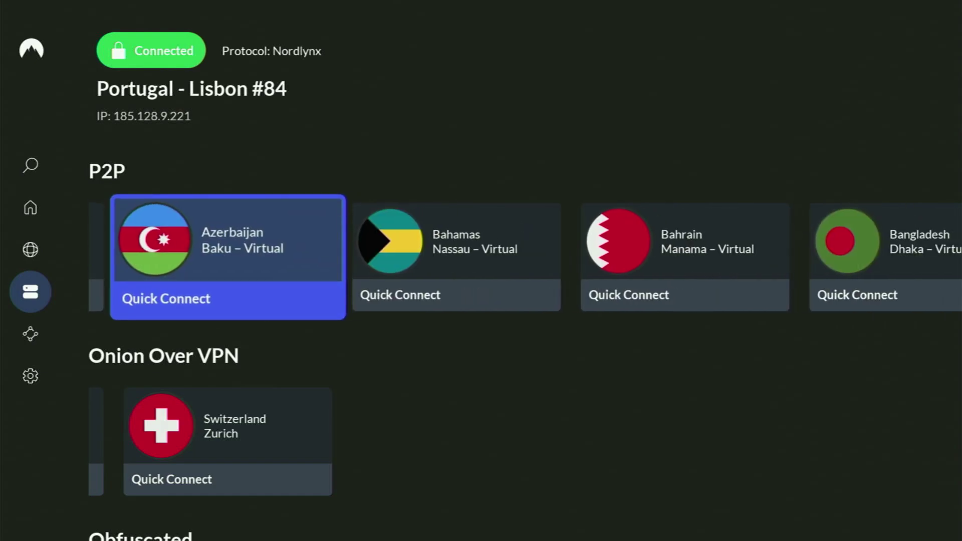
key(Right)
key(Right)
key(Right)
key(Right)
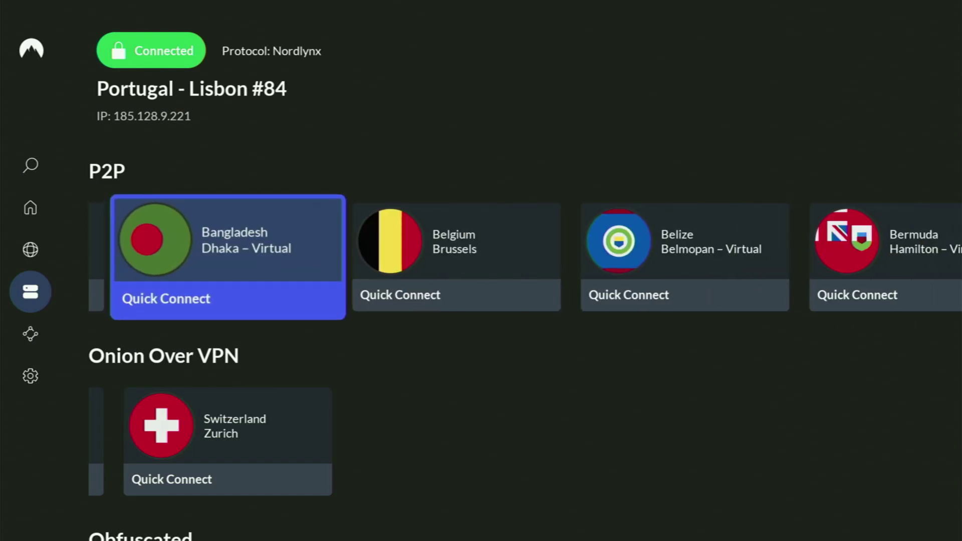
key(Return)
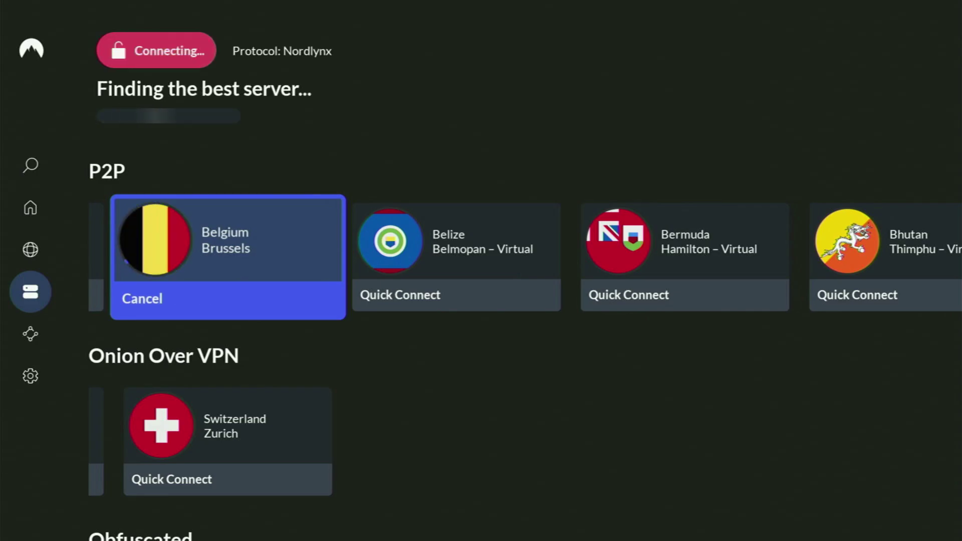
Go back through the P2P servers and open NordVPN's Home page.
key(Left)
key(Left)
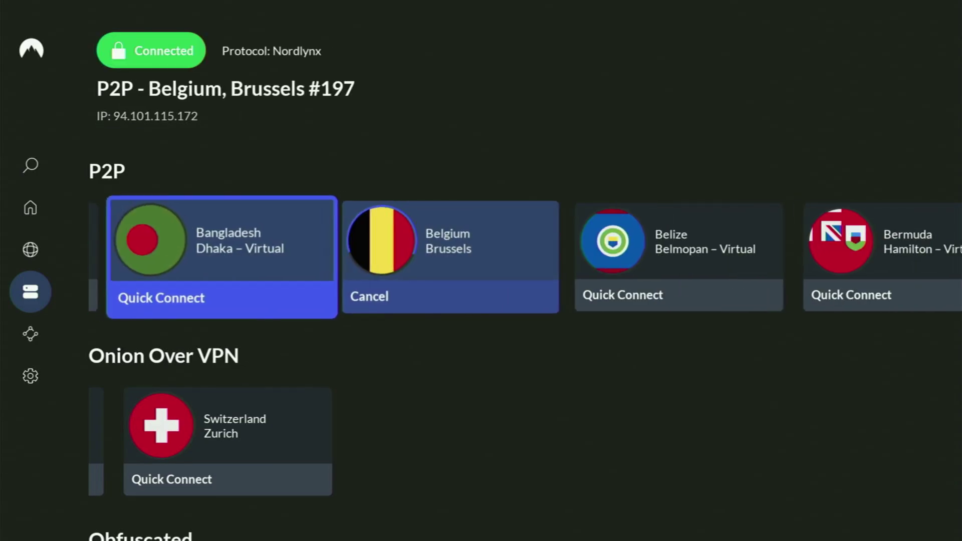
key(Left)
key(Left)
key(Left)
key(Left)
key(Left)
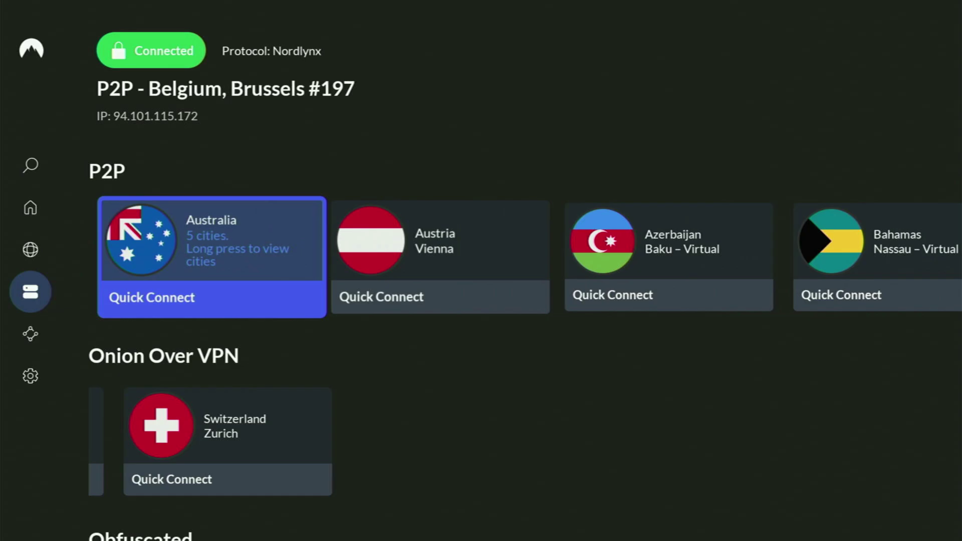
key(Left)
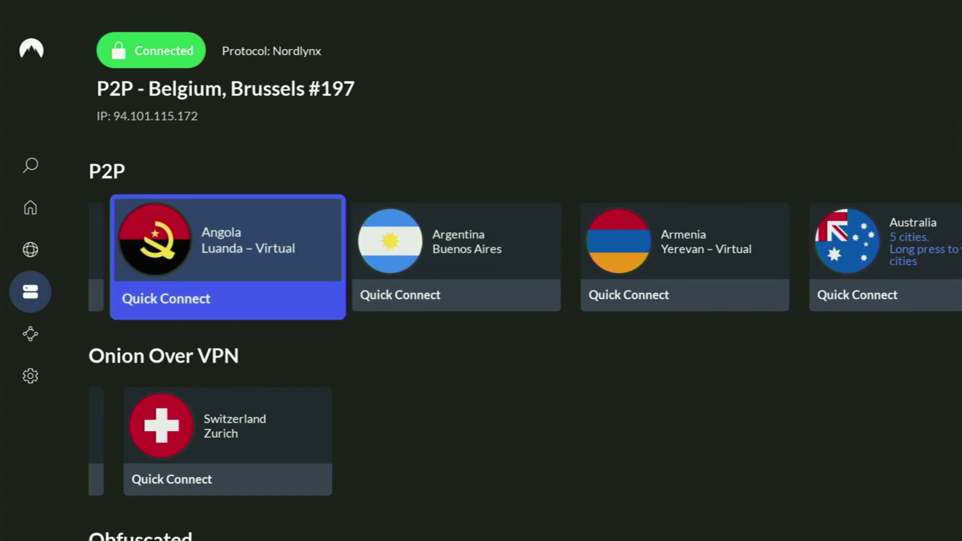
key(Left)
key(Left)
key(Left)
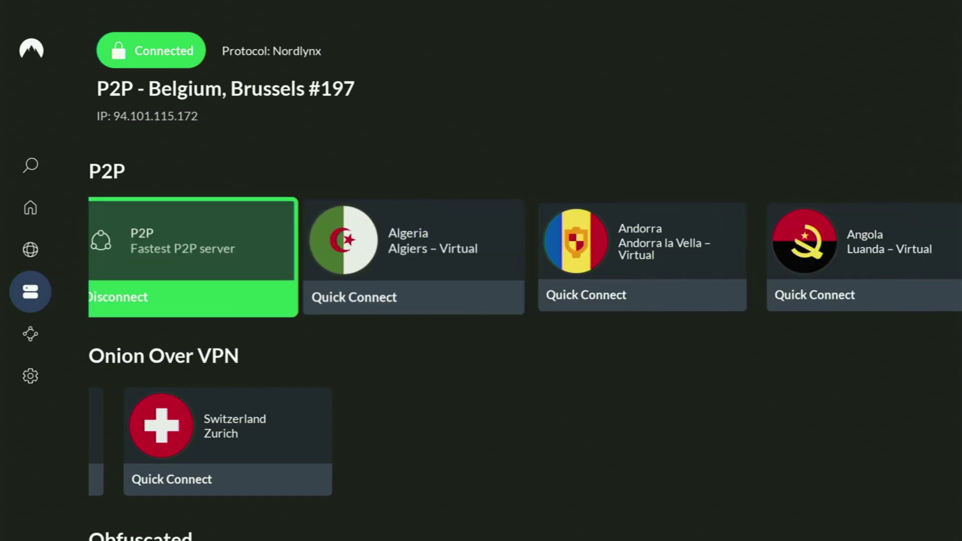
key(Left)
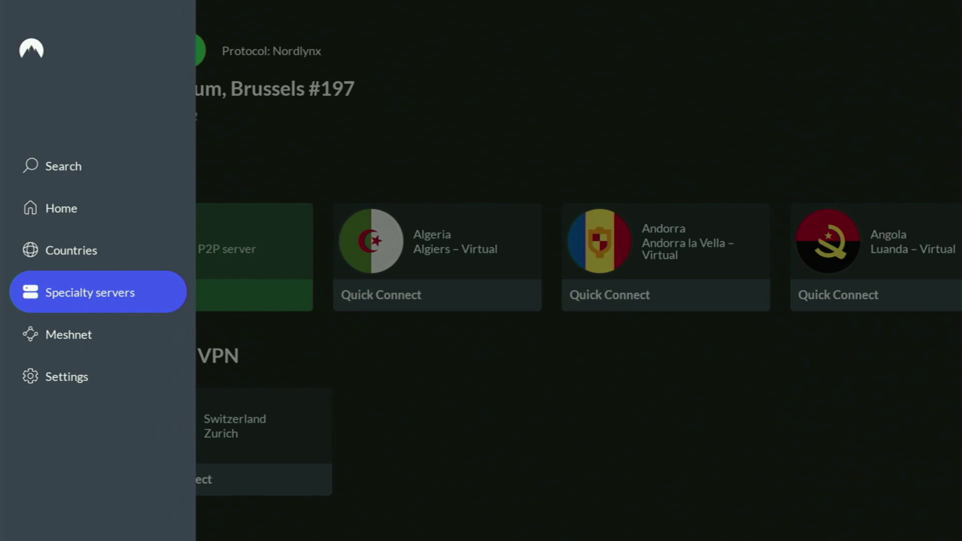
key(Up)
key(Up)
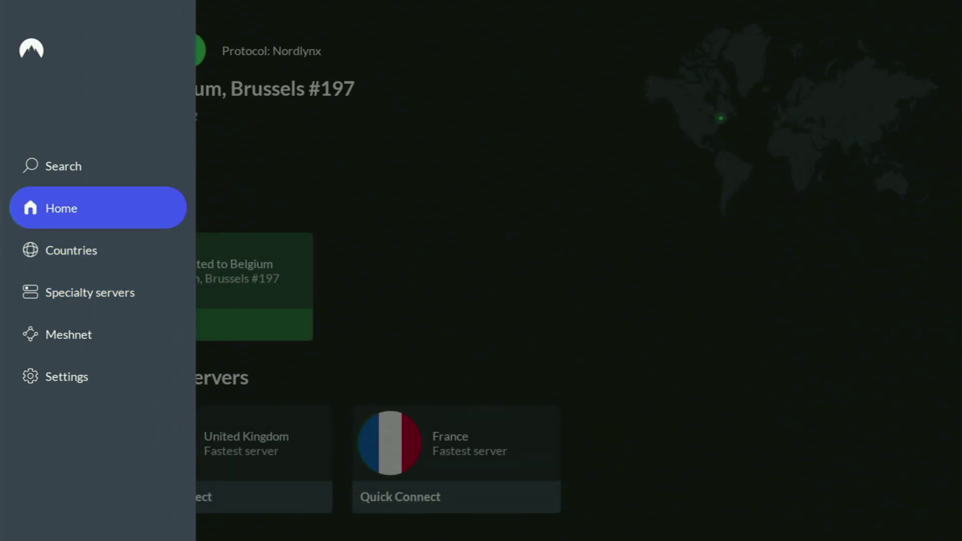
key(Right)
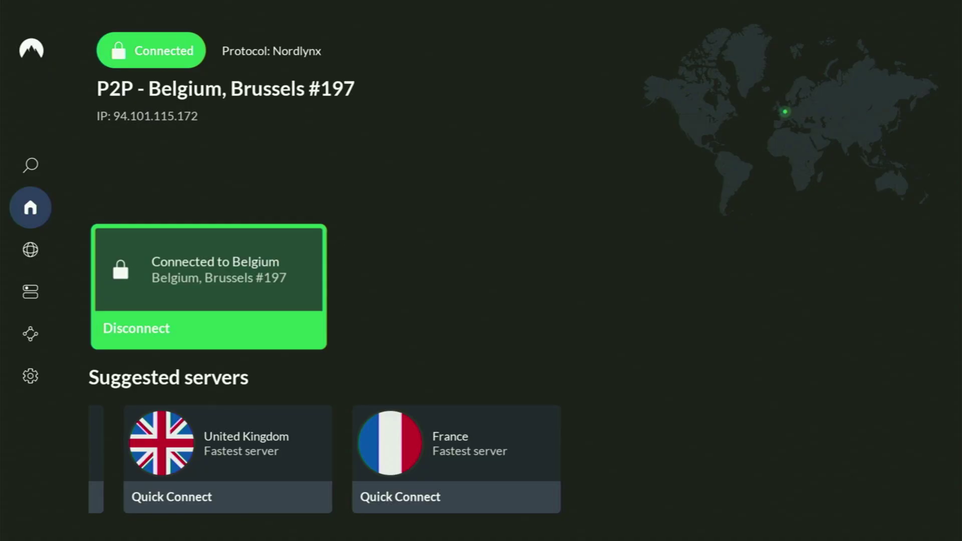
Look through the Suggested servers and the Countries list in NordVPN.
key(Down)
key(Left)
key(Left)
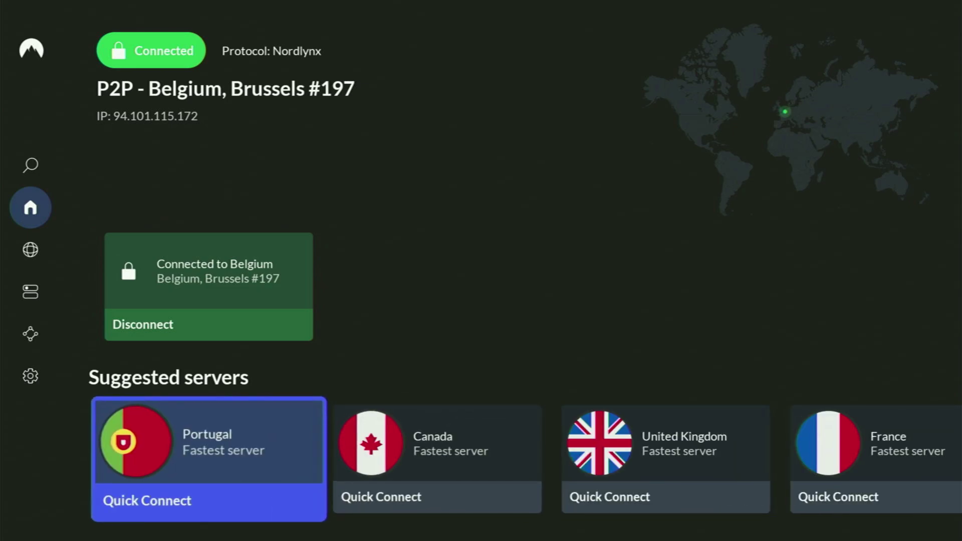
key(Left)
key(Down)
key(Right)
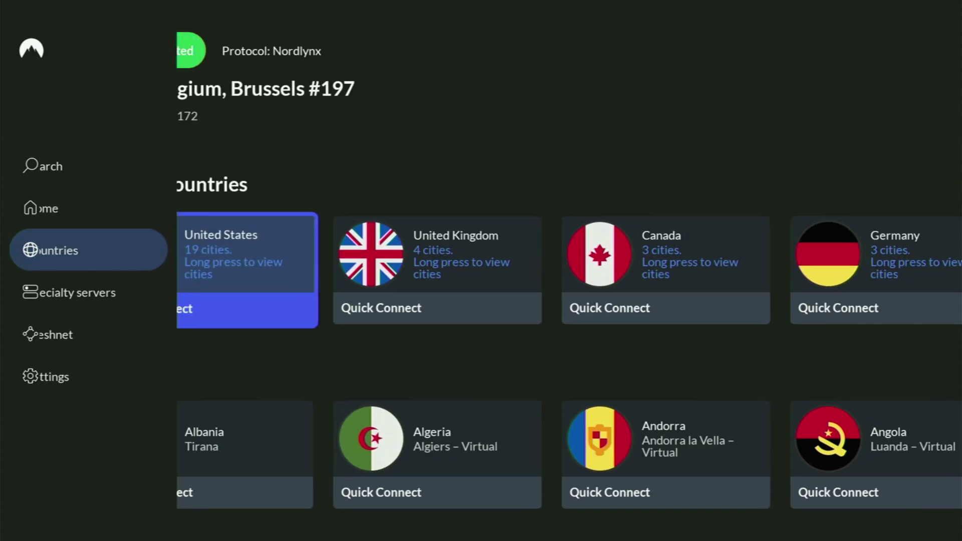
key(Down)
key(Left)
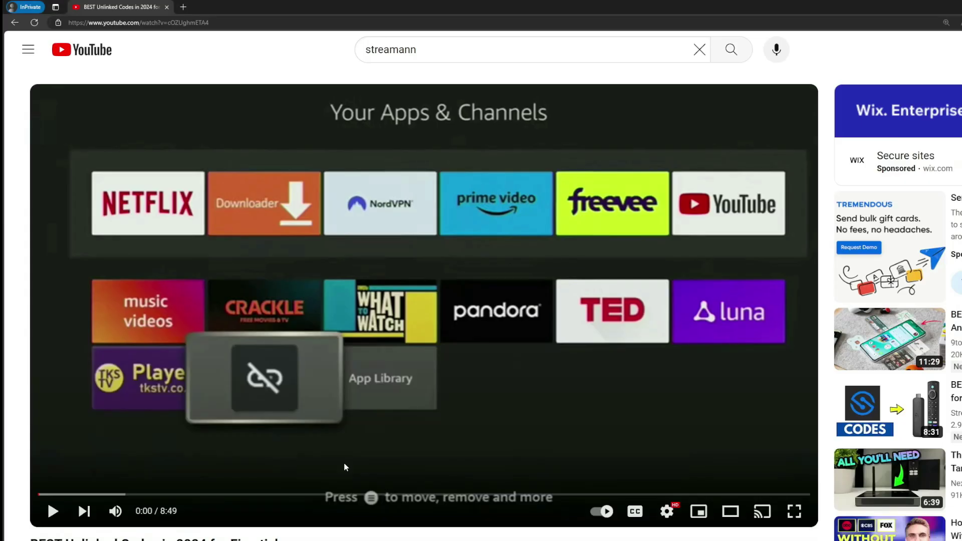
On YouTube, review the NordVPN offer link in the video description and pinned comment, and the 2-year plan deal on NordVPN's website.
scroll(346, 436, down, 7)
click(319, 298)
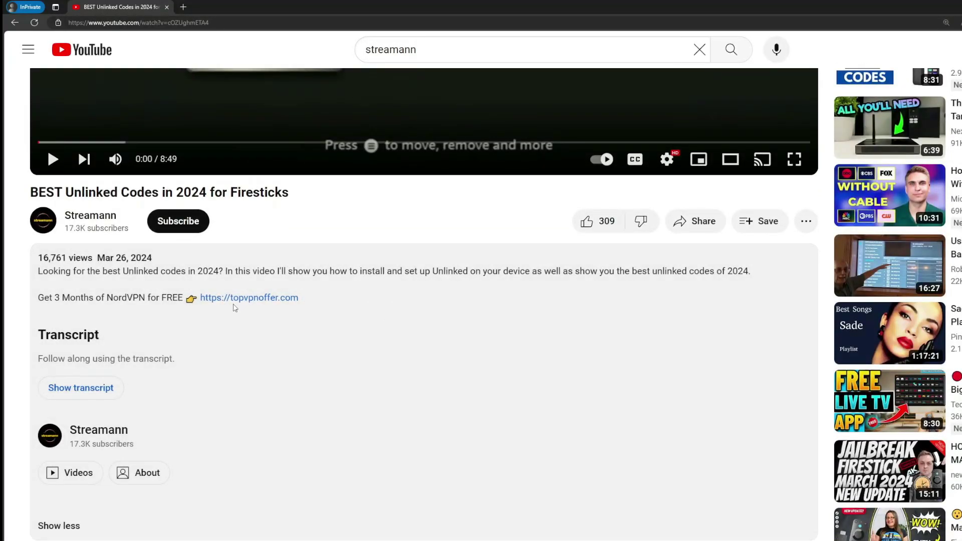
scroll(229, 303, down, 5)
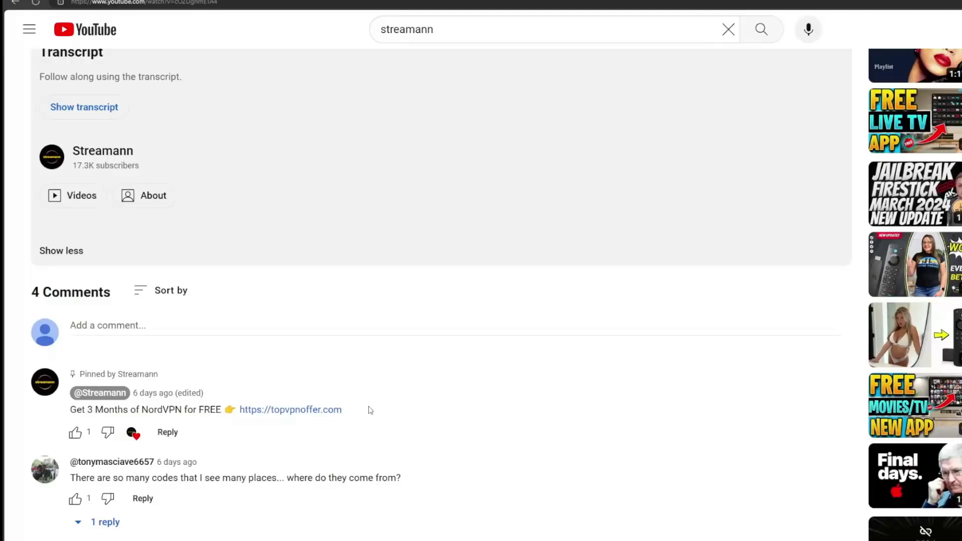
drag(341, 414, 234, 413)
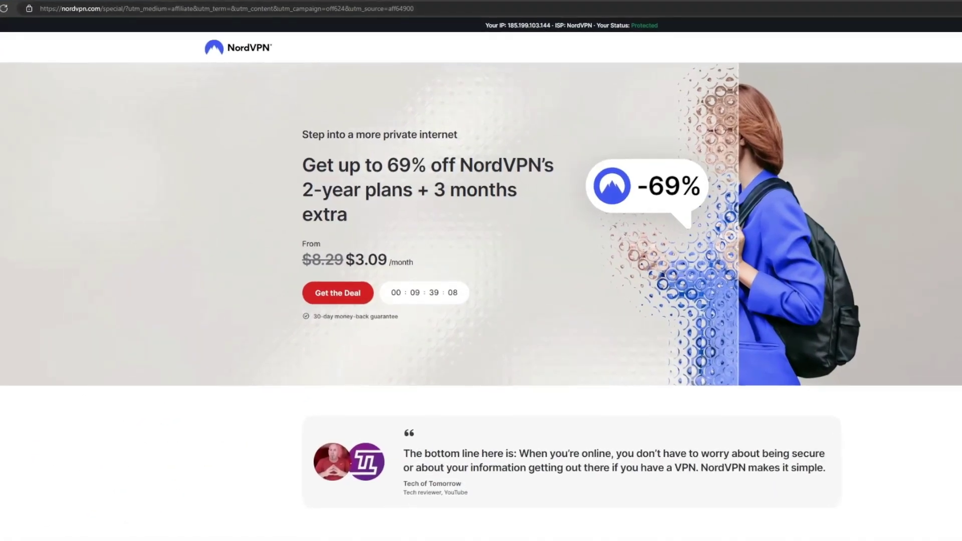
drag(430, 189, 535, 210)
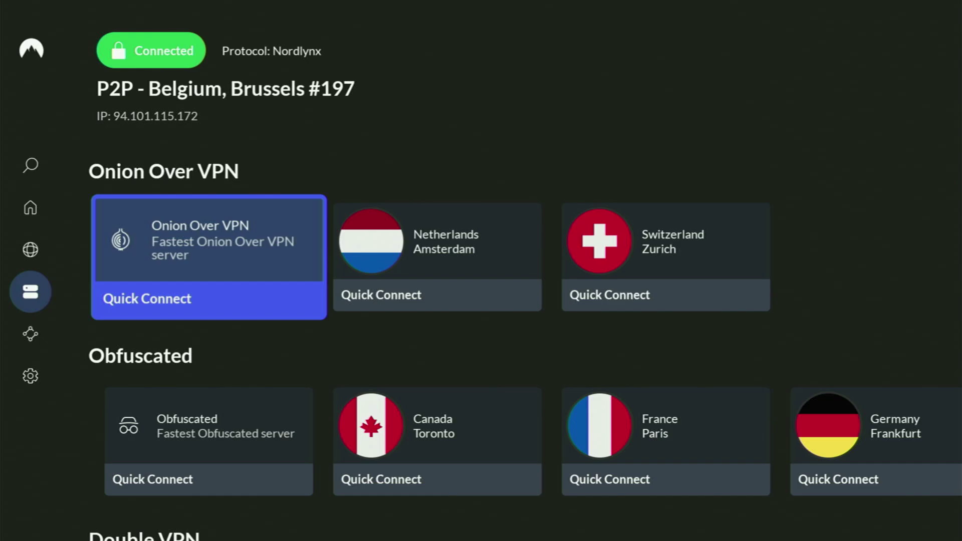
Return to the Fire TV home screen and launch Downloader.
key(Home)
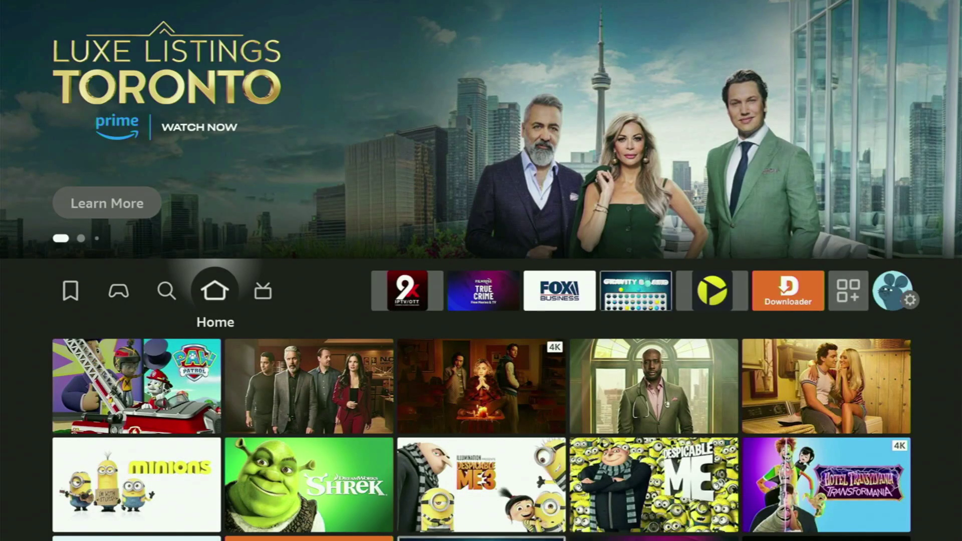
key(Right)
key(Right)
key(Right)
key(Right)
key(Right)
key(Right)
key(Right)
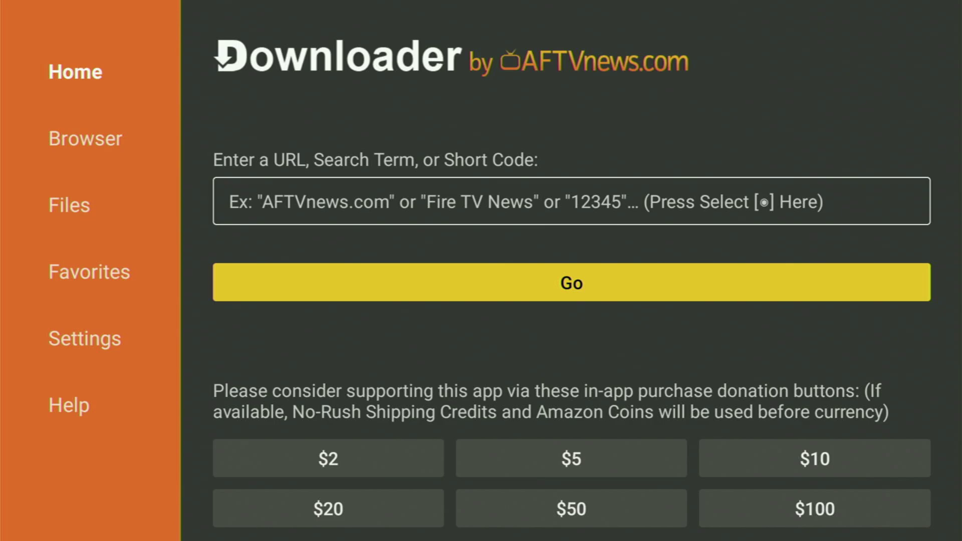
Enter the short code 742194 in Downloader's URL, search term or short code field.
key(Up)
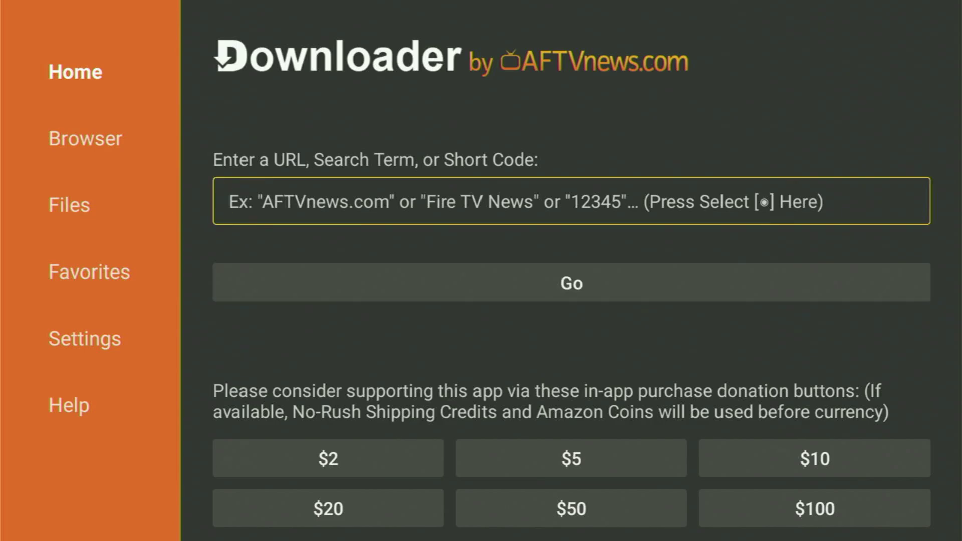
key(Return)
key(Up)
key(Right)
key(Right)
key(Right)
key(Right)
key(Right)
key(Right)
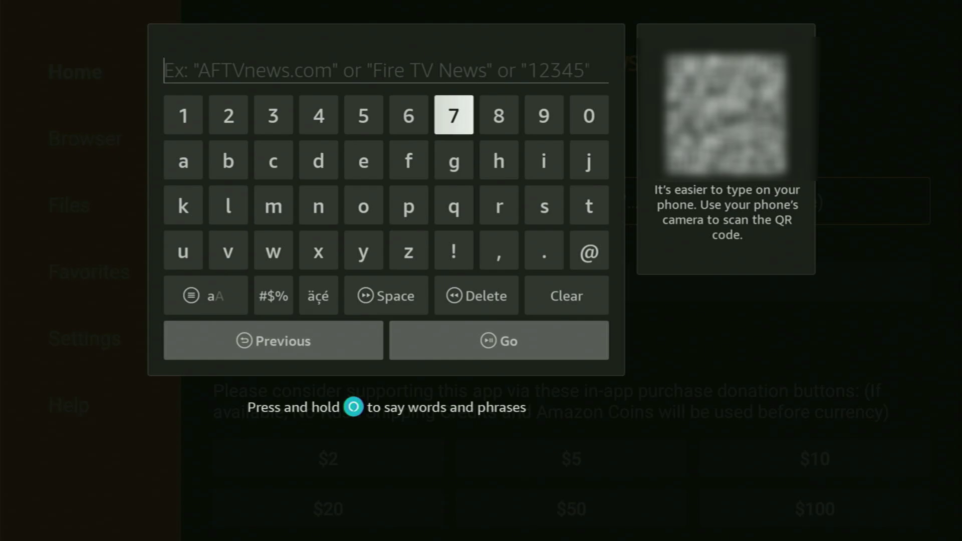
key(Return)
key(Left)
key(Left)
key(Left)
key(Return)
key(Left)
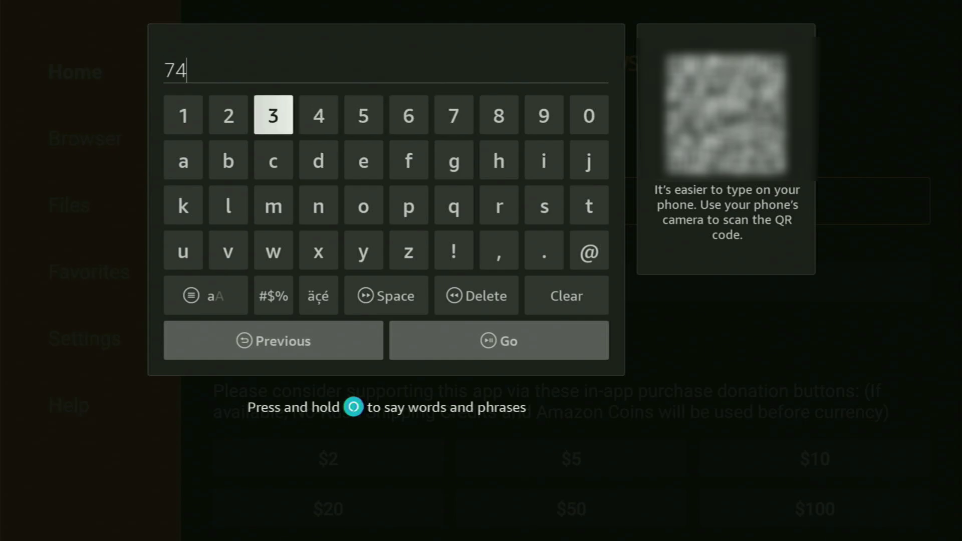
key(Left)
key(Return)
key(Left)
key(Return)
key(Left)
key(Left)
key(Return)
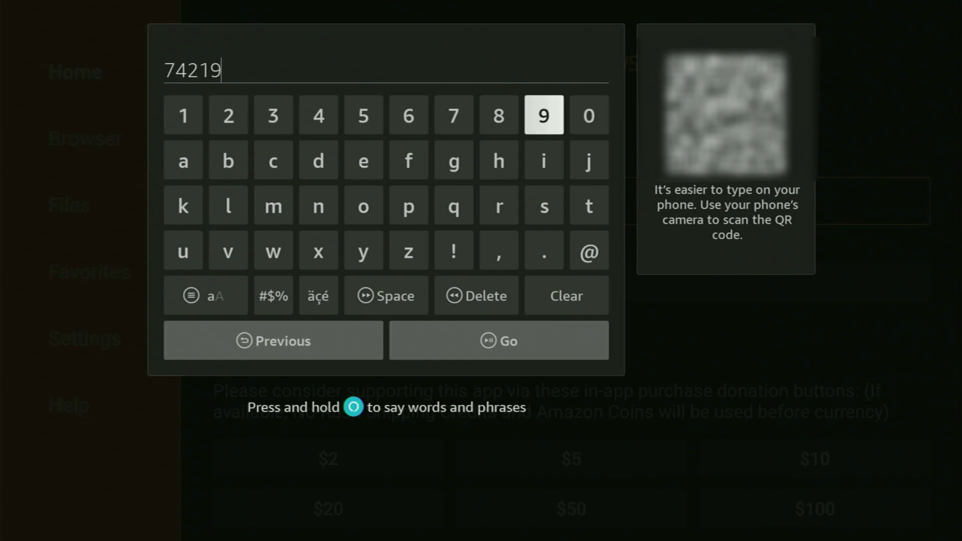
key(Left)
key(Left)
key(Left)
key(Left)
key(Left)
key(Return)
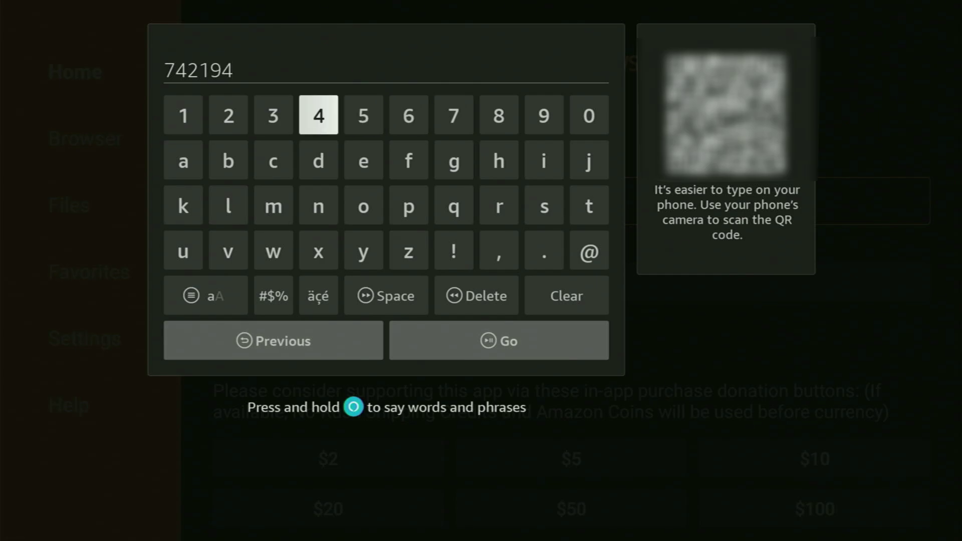
Submit the short code 742194 in Downloader and install the Firefox app it downloads.
key(Down)
key(Down)
key(Down)
key(Down)
key(Down)
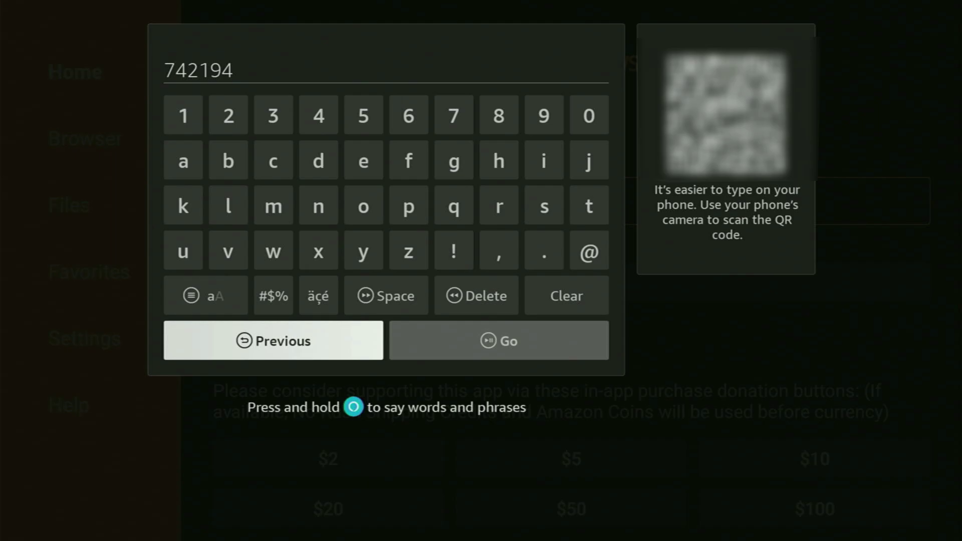
key(Right)
key(Return)
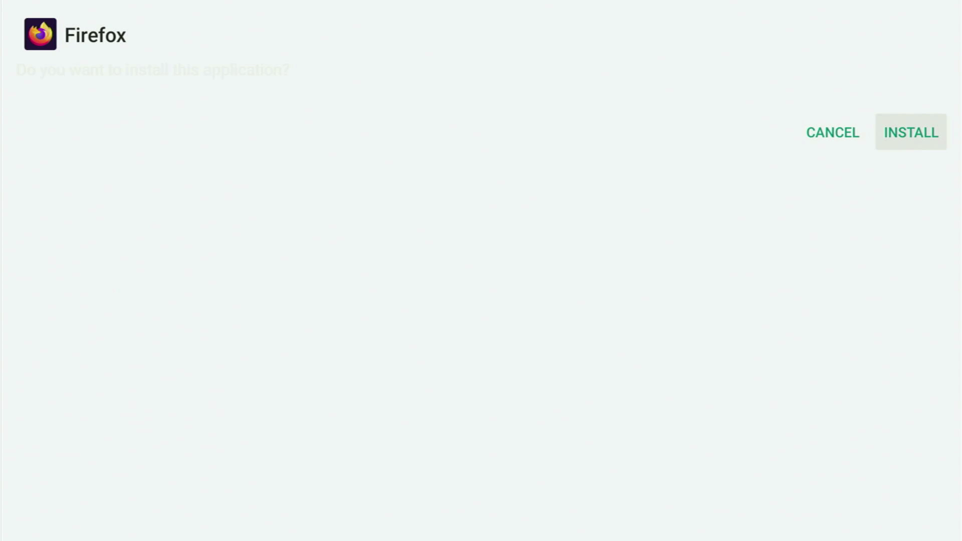
key(Return)
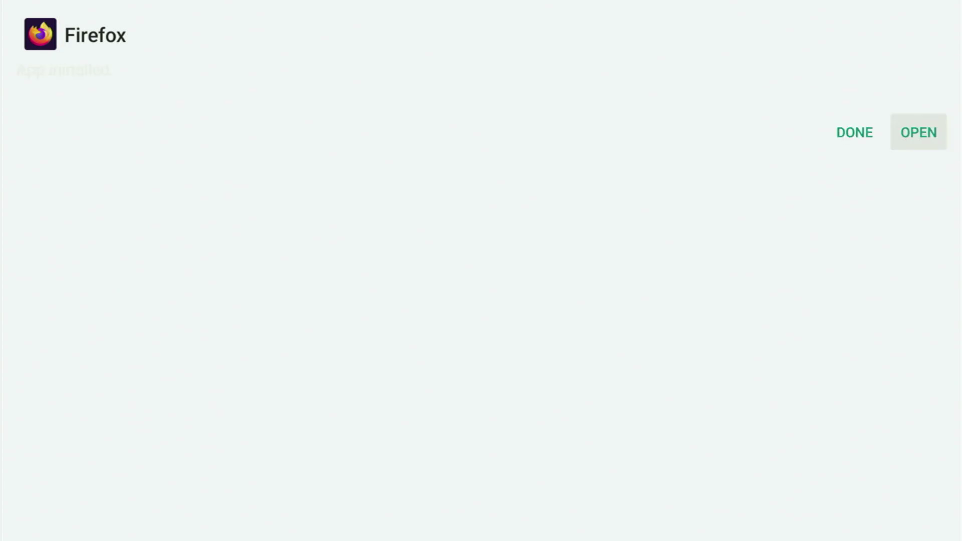
Close the Firefox installer without opening the app and delete the downloaded fenix-110.0.1-armeabi-v7a.apk file.
key(Left)
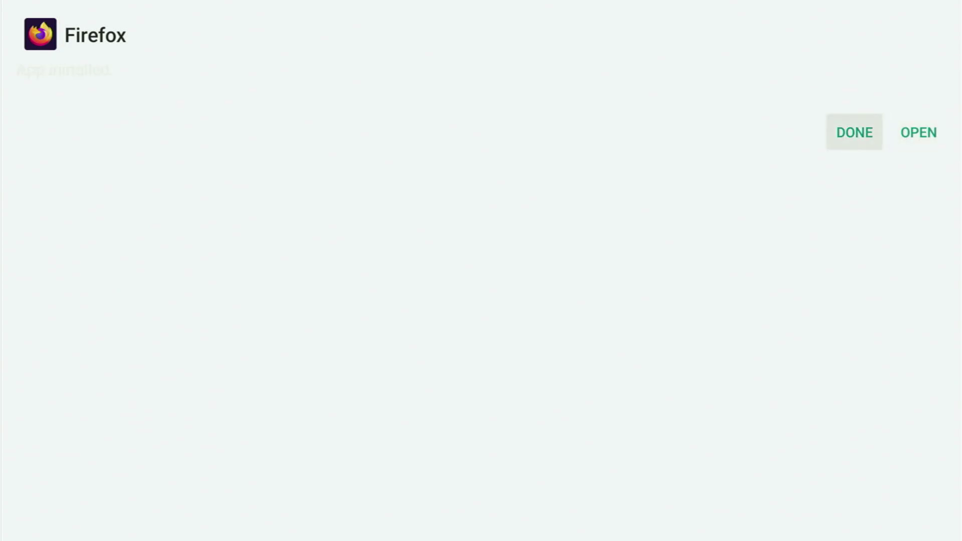
key(Right)
key(Left)
key(Return)
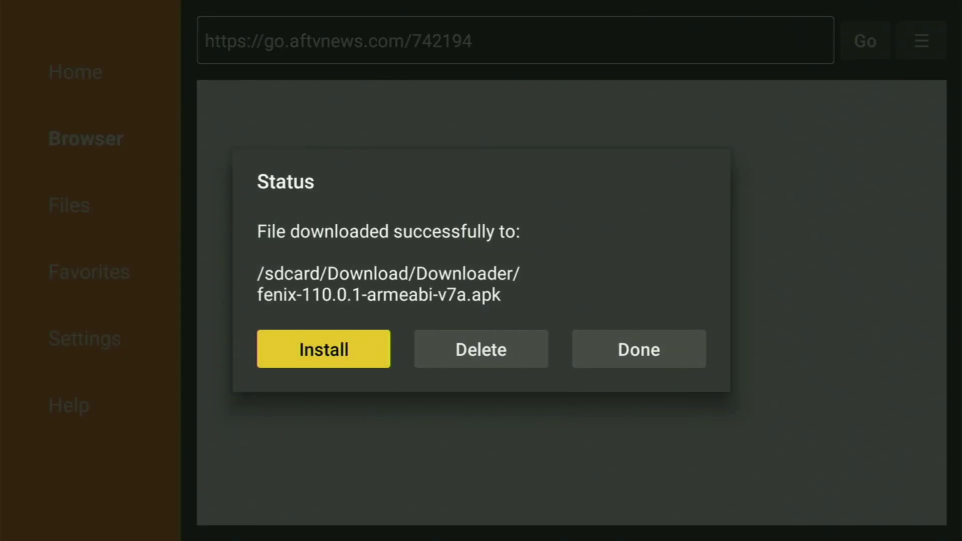
key(Right)
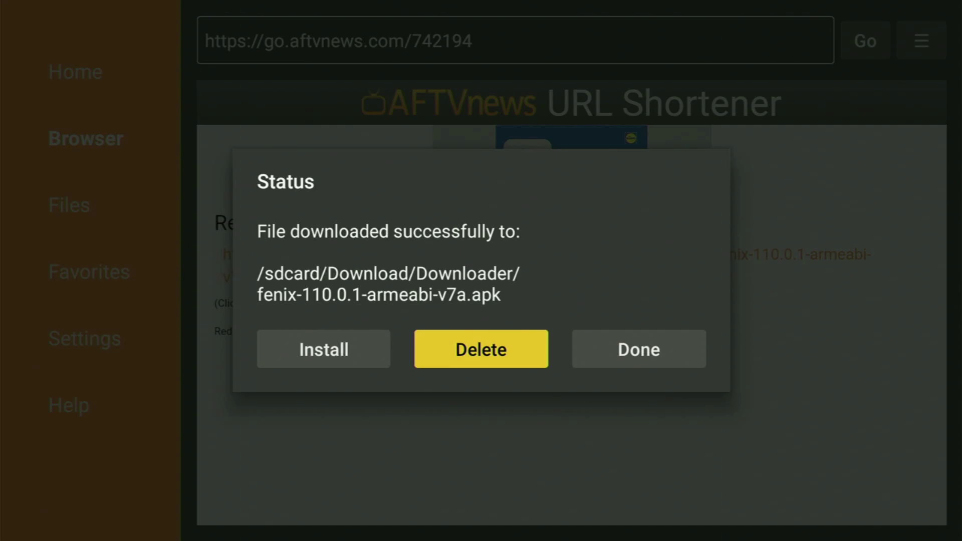
key(Return)
key(Left)
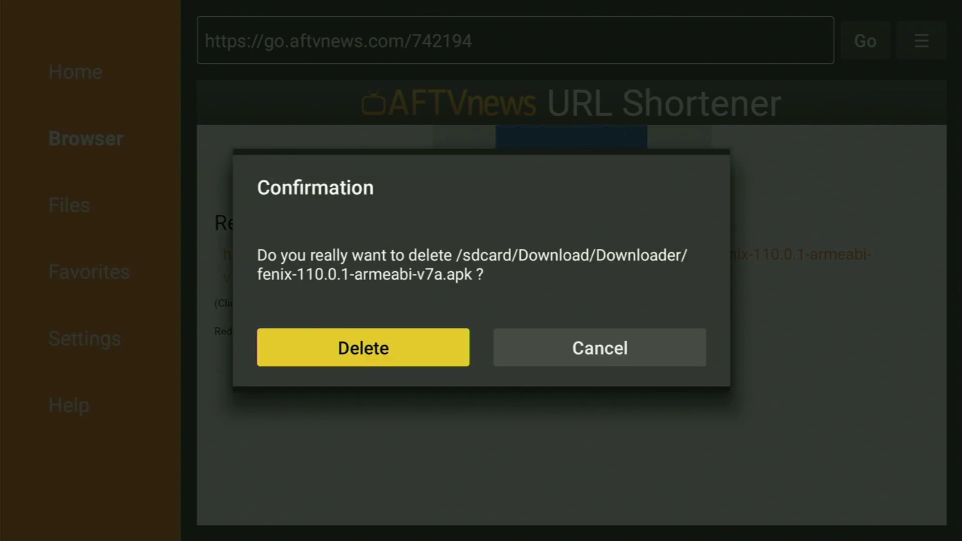
key(Return)
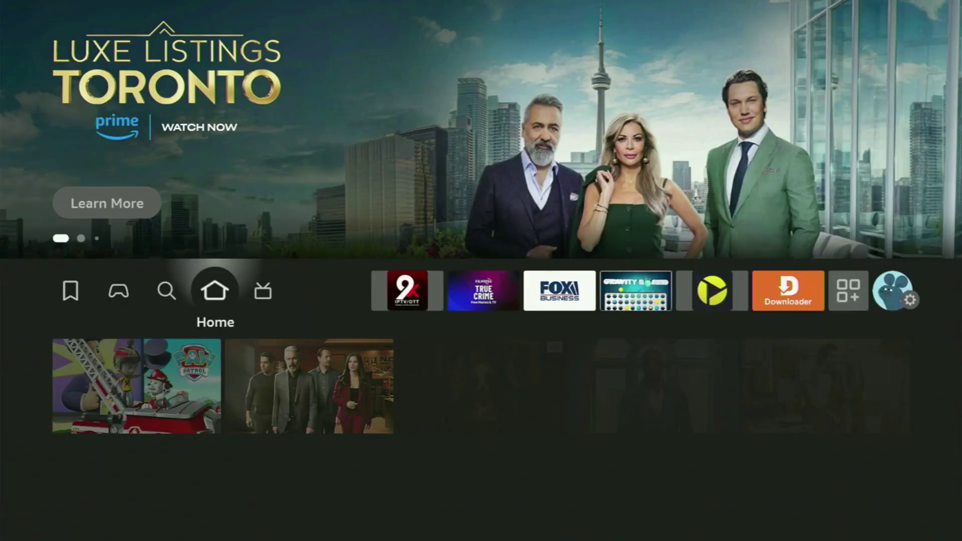
From the Fire TV home screen, open the full apps list and move Firefox to the front.
key(Right)
key(Right)
key(Right)
key(Right)
key(Right)
key(Right)
key(Right)
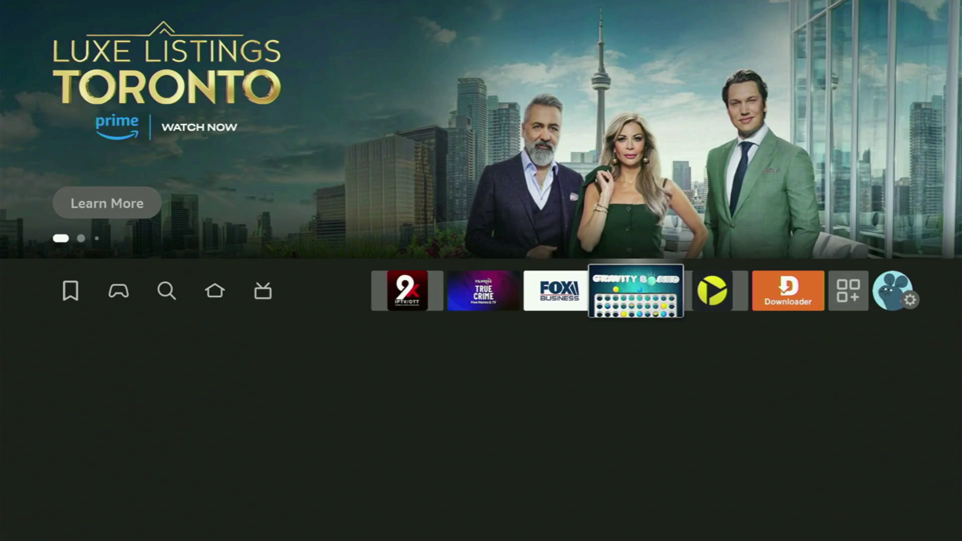
key(Right)
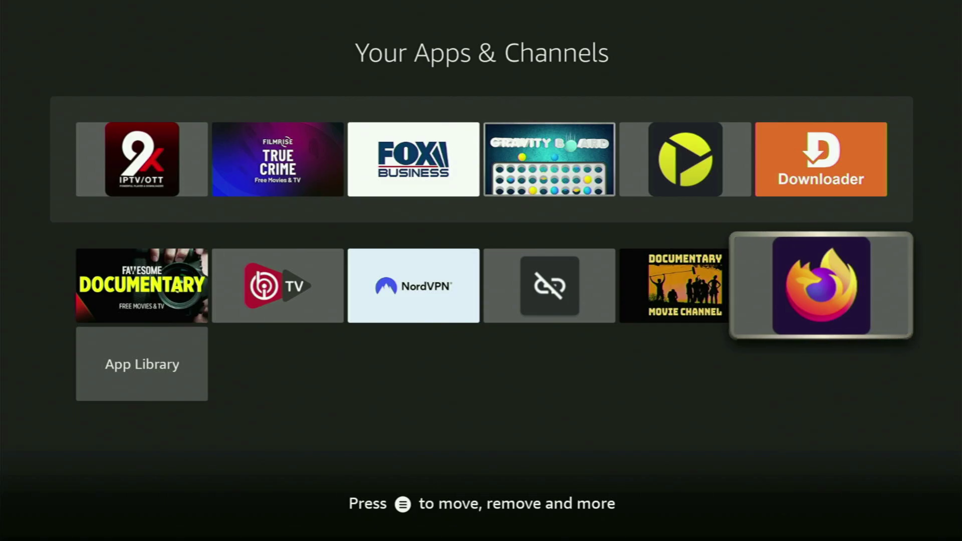
key(Menu)
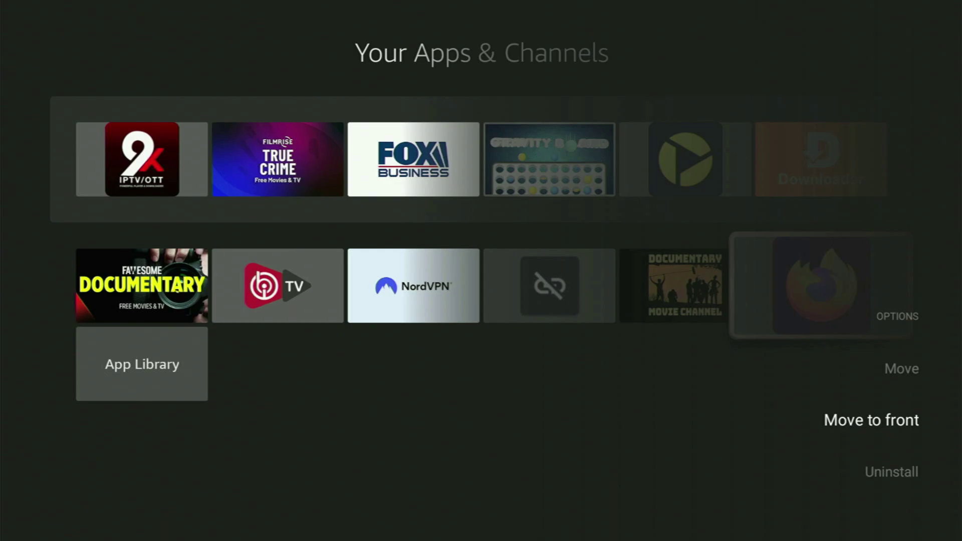
key(Return)
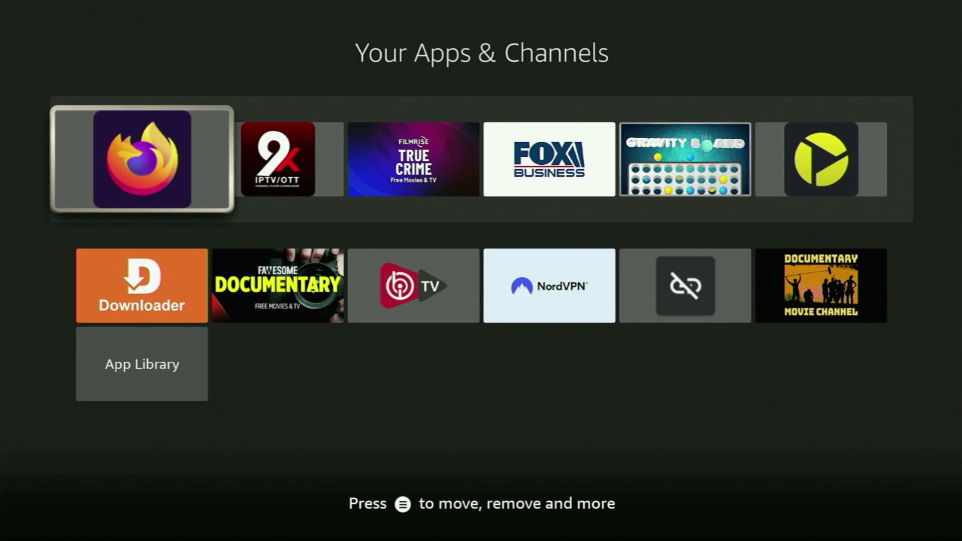
Point out the NordVPN app in Your Apps & Channels, then launch Firefox.
key(Down)
key(Right)
key(Right)
key(Right)
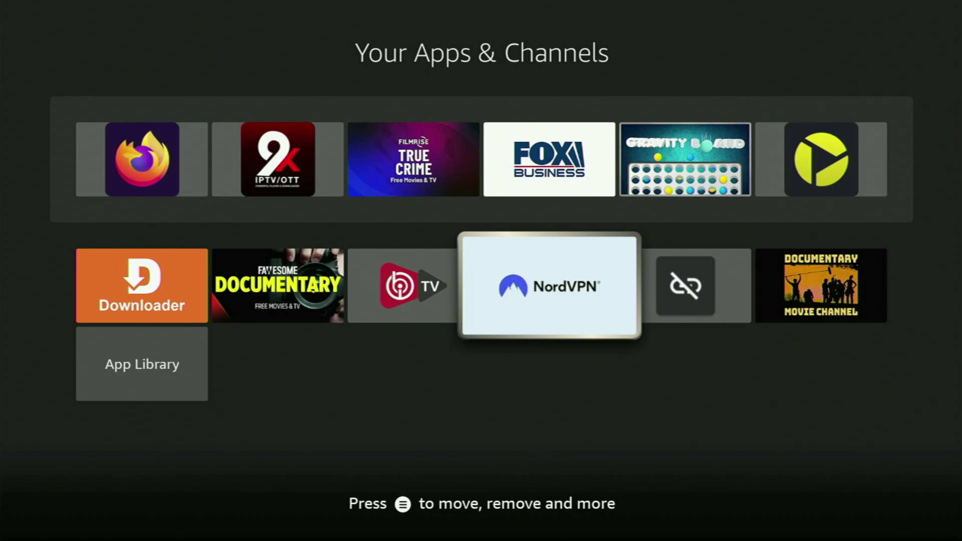
key(Up)
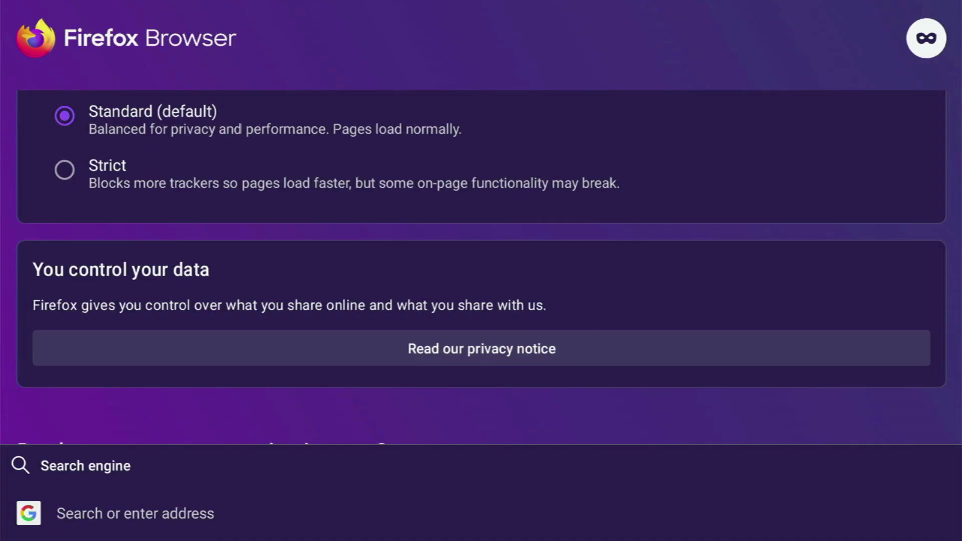
Enter google.com as the address in Firefox, load the page and scroll it briefly.
key(Return)
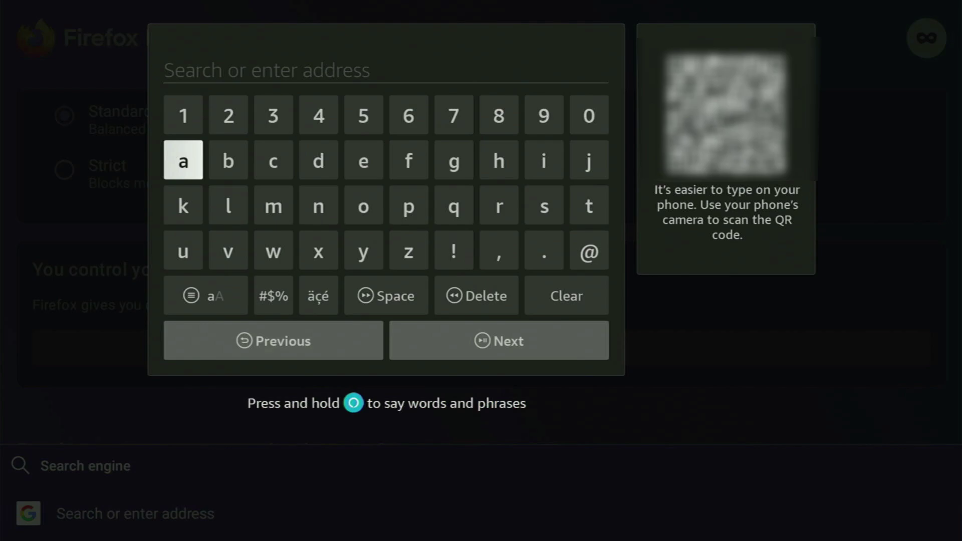
key(Right)
key(Right)
key(Right)
key(Right)
key(Right)
key(Right)
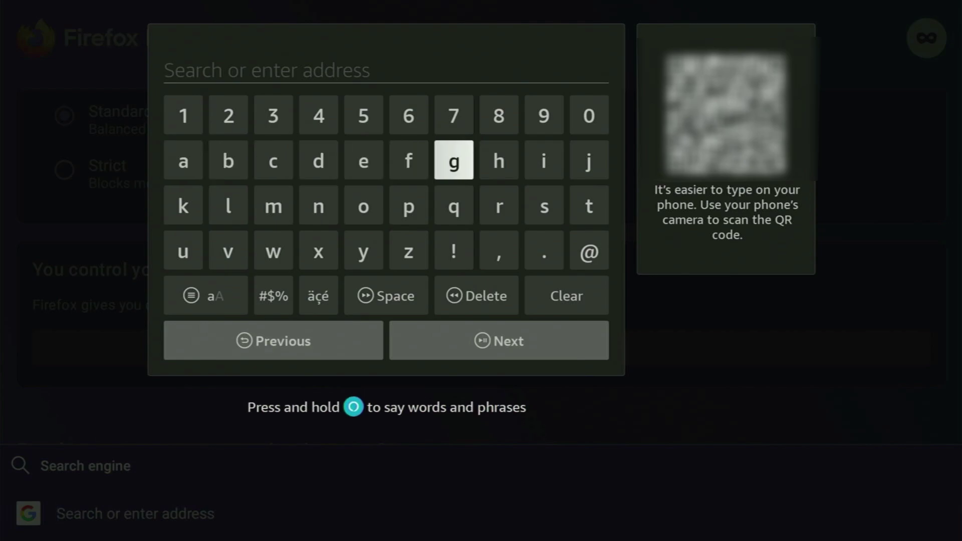
key(Return)
key(Down)
key(Left)
key(Left)
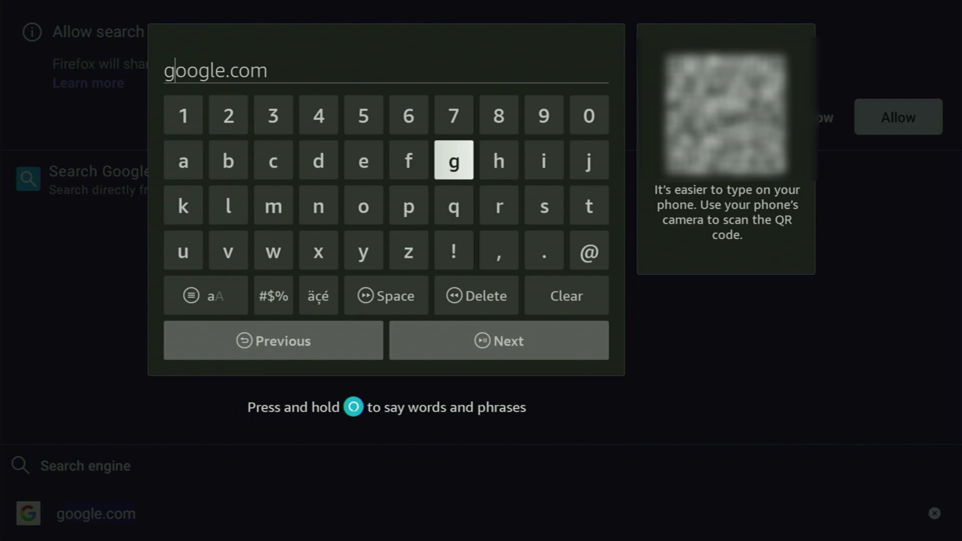
key(Down)
key(Left)
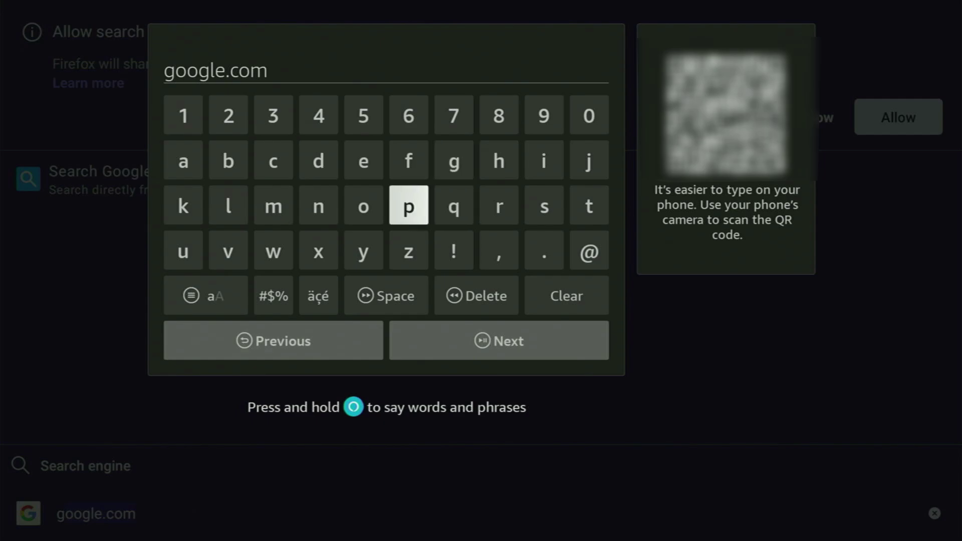
key(Left)
key(Down)
key(Down)
key(Down)
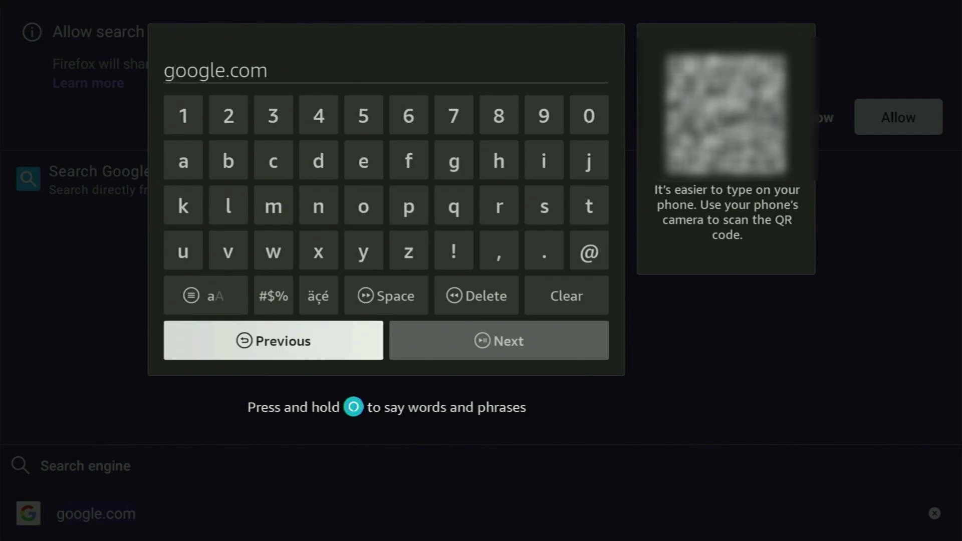
key(Right)
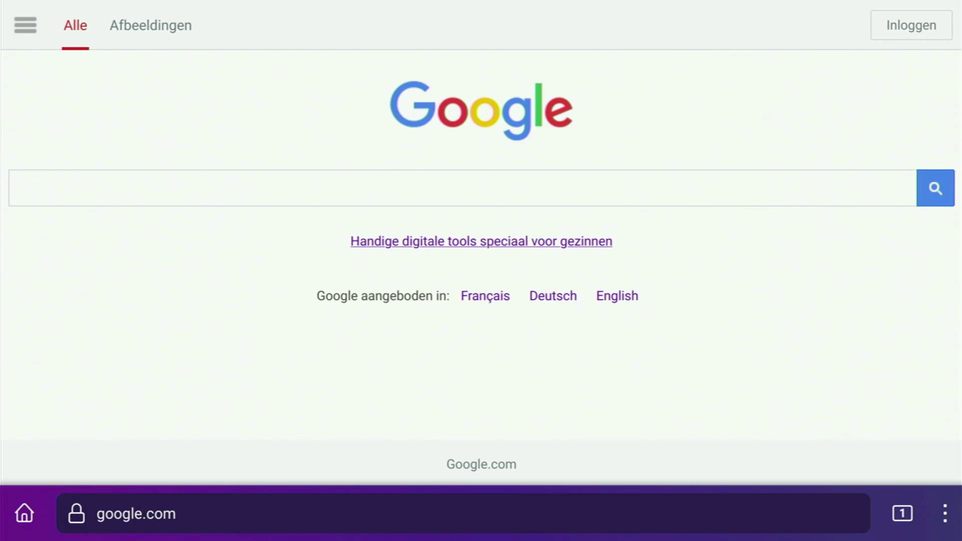
key(Down)
key(Up)
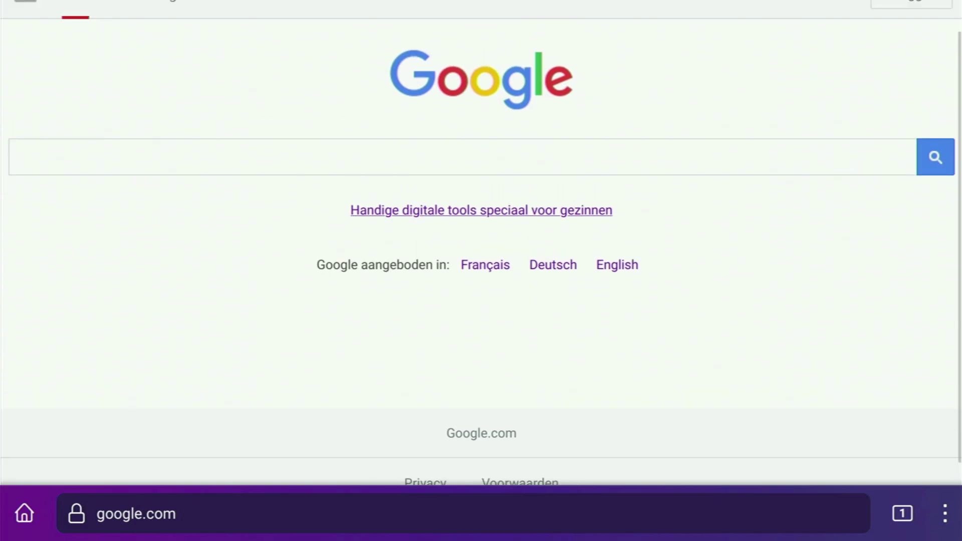